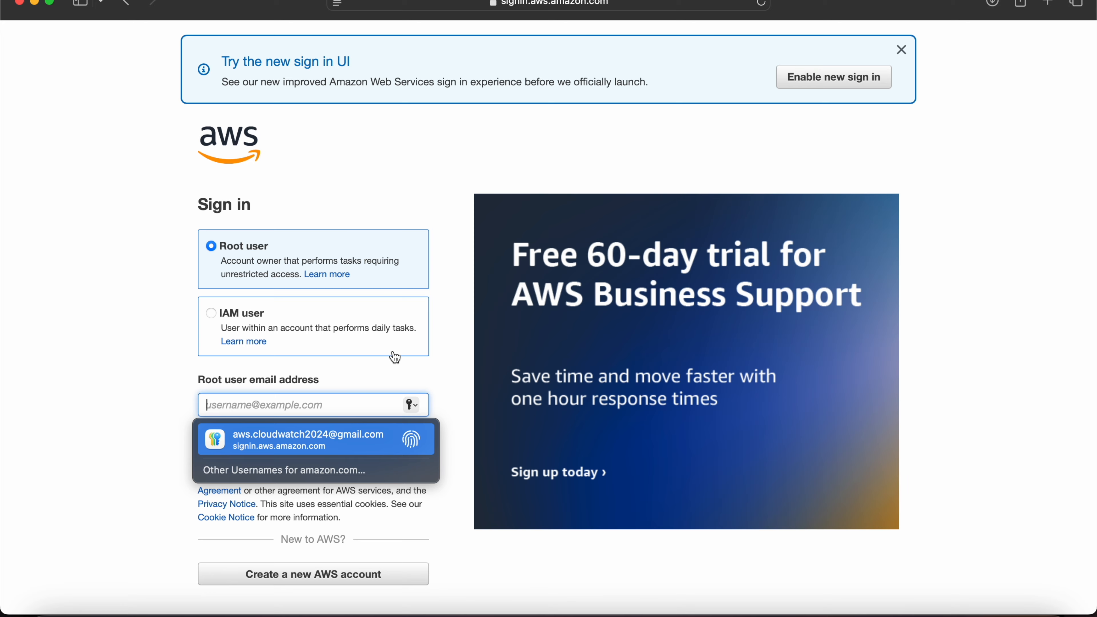
# Sign in to the AWS console as root user with the saved root user email address and account password.
pyautogui.click(290, 442)
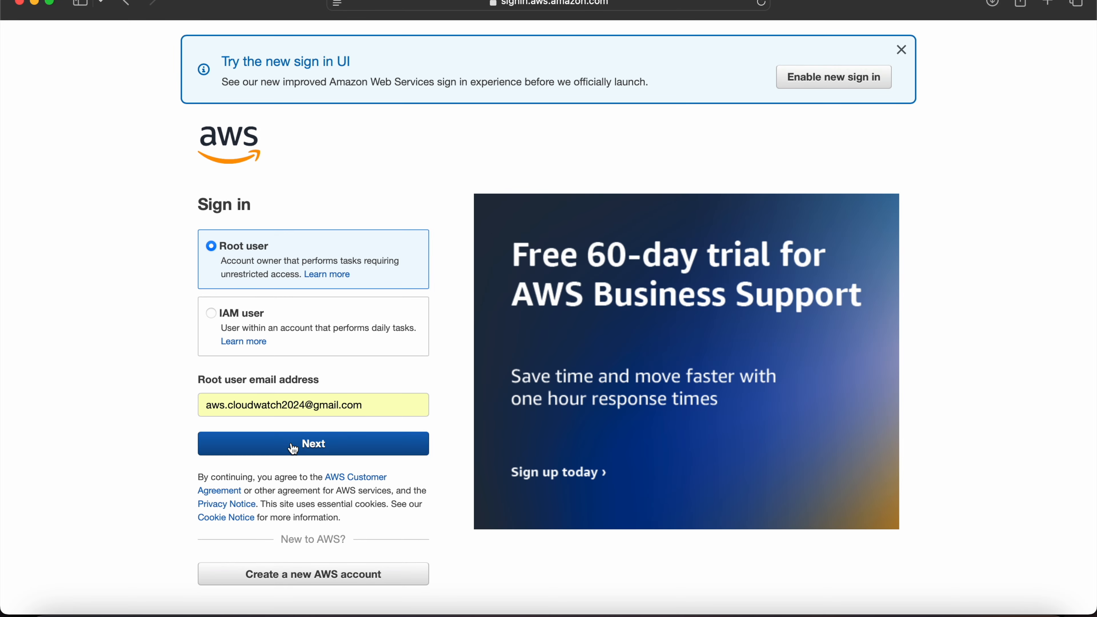
pyautogui.click(293, 447)
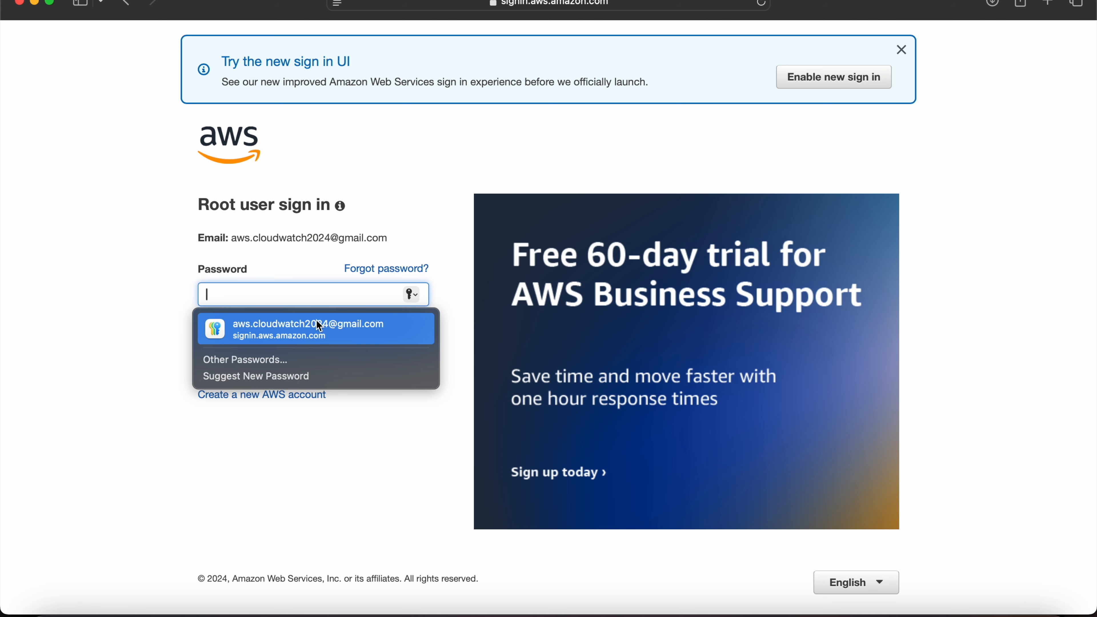
pyautogui.click(318, 322)
pyautogui.click(317, 322)
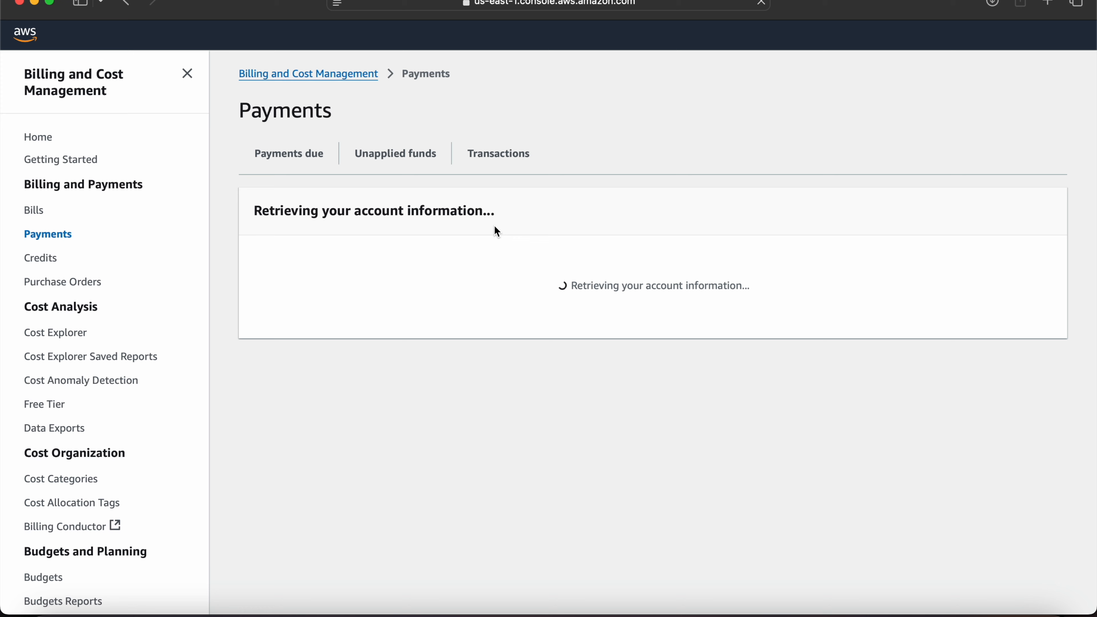
# Search the AWS console for ec2 and open the EC2 dashboard.
pyautogui.click(42, 140)
pyautogui.click(176, 36)
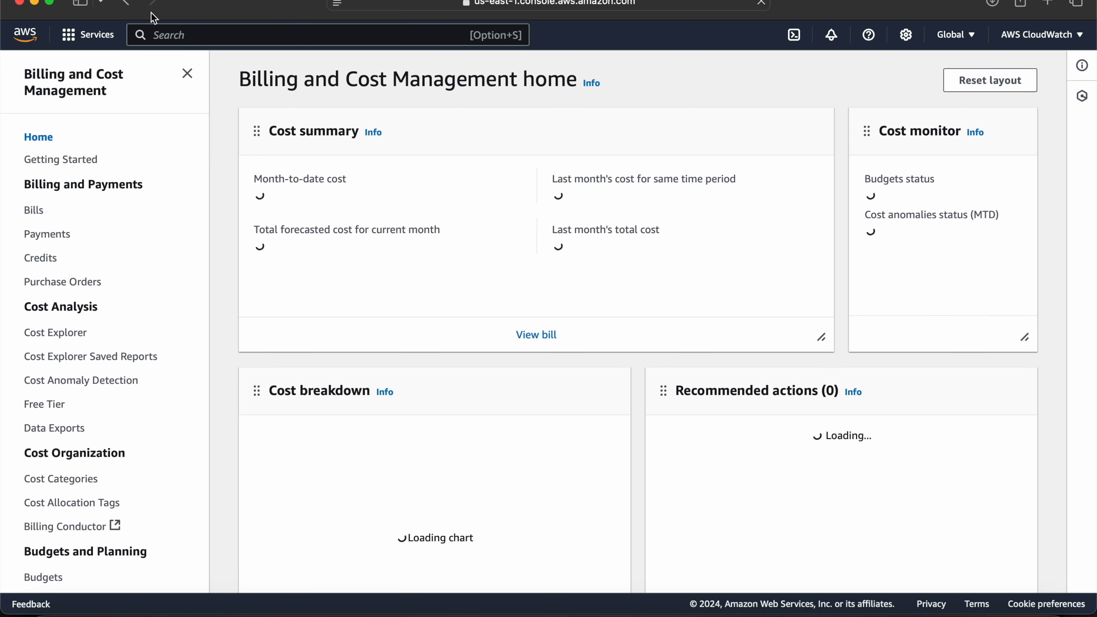
pyautogui.click(171, 34)
pyautogui.write('ec2')
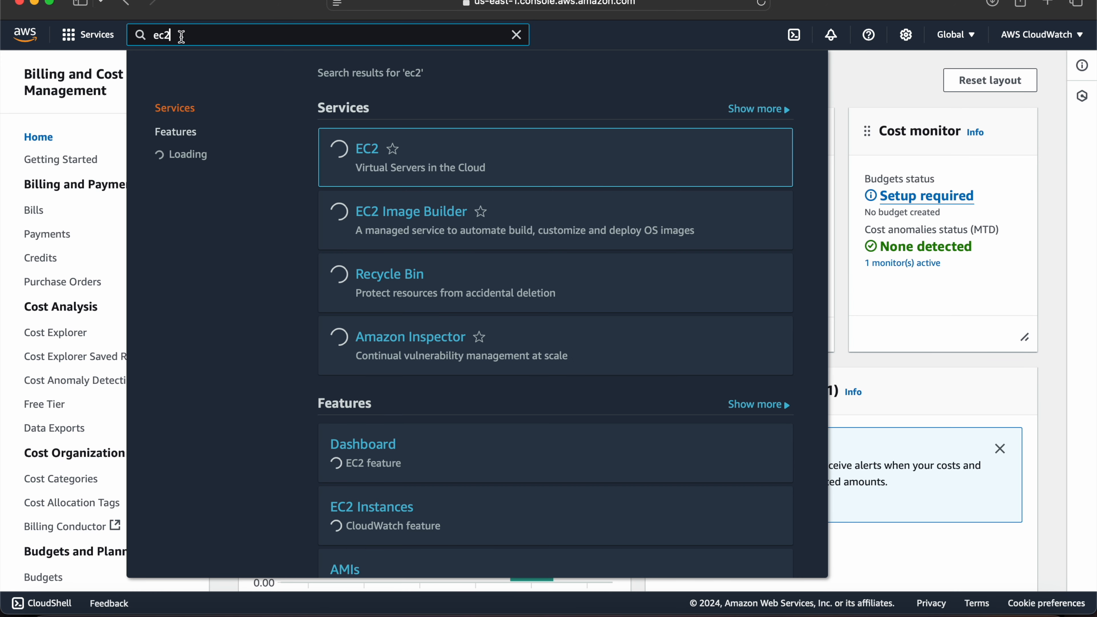
pyautogui.click(369, 154)
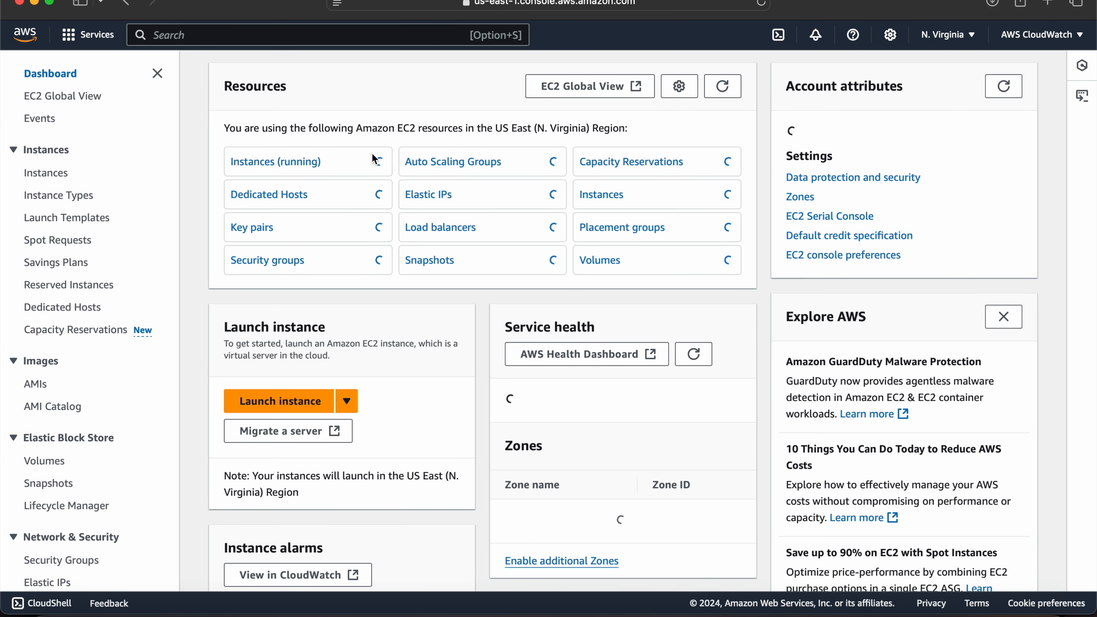
# Start launching a new EC2 instance and name it test-server.
pyautogui.click(283, 401)
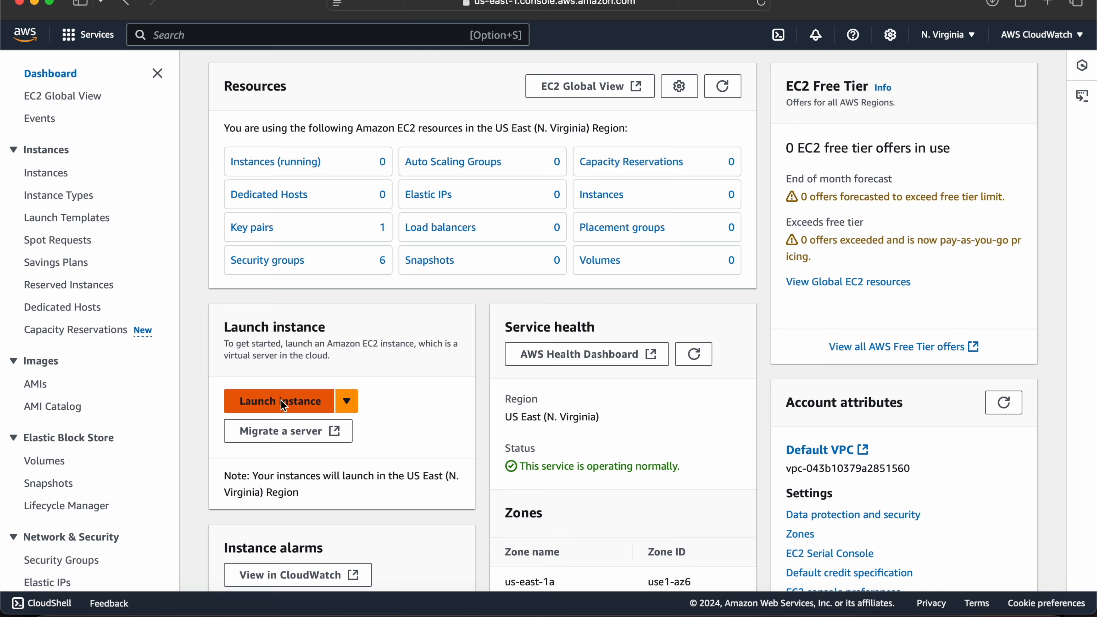
pyautogui.click(174, 274)
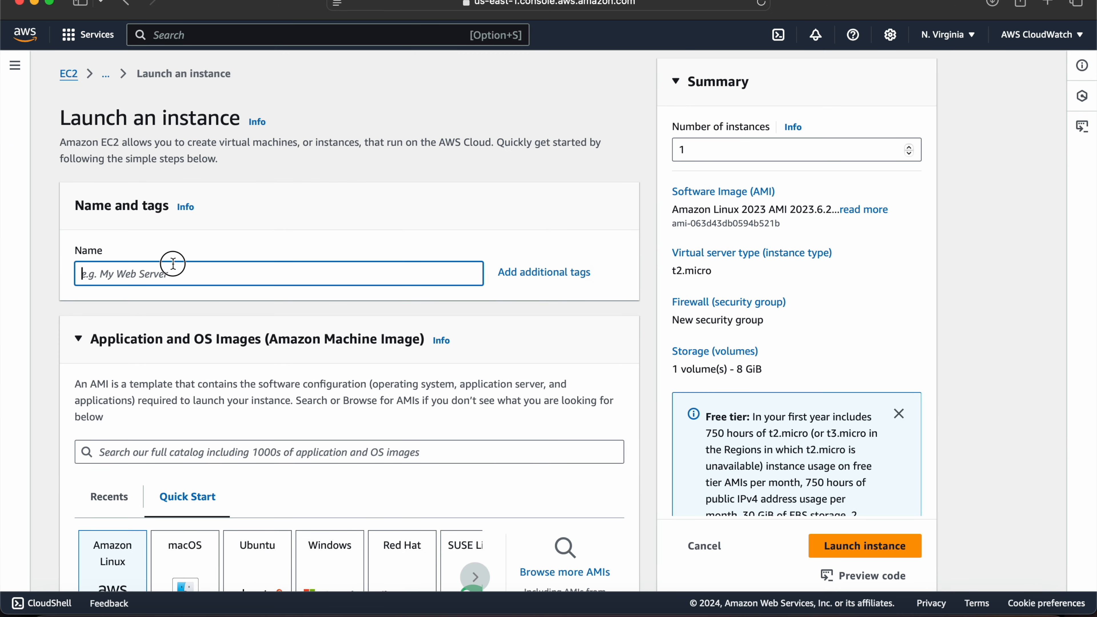
pyautogui.write('test-srver')
pyautogui.press('BackSpace')
pyautogui.press('BackSpace')
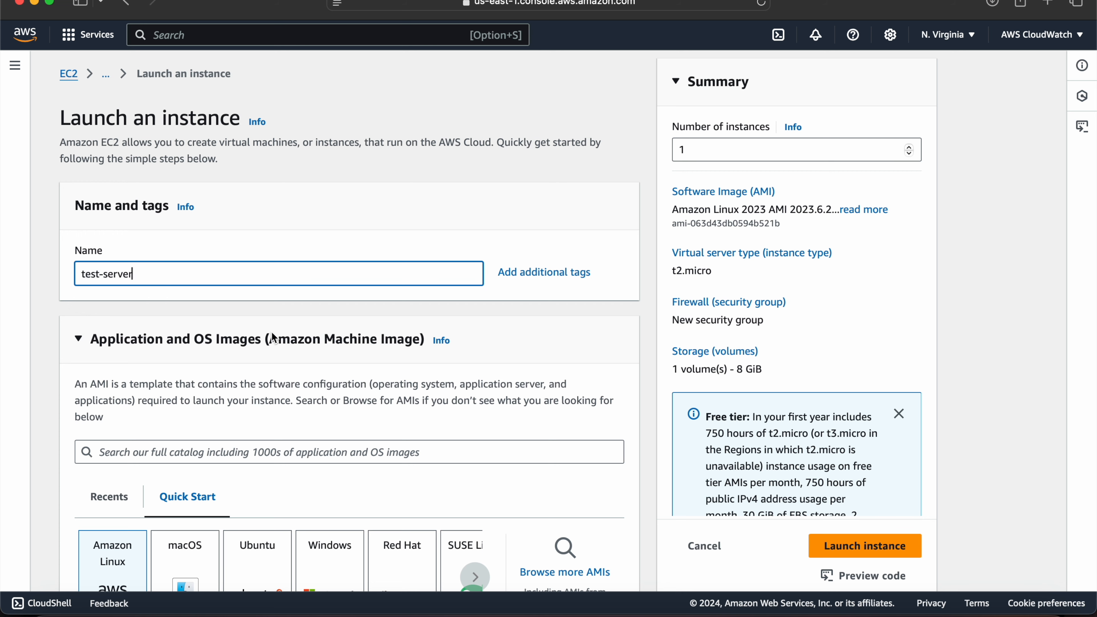
# Go through the image and instance type settings and select ec2-key-pair as the login key pair.
pyautogui.scroll(-5, 283, 372)
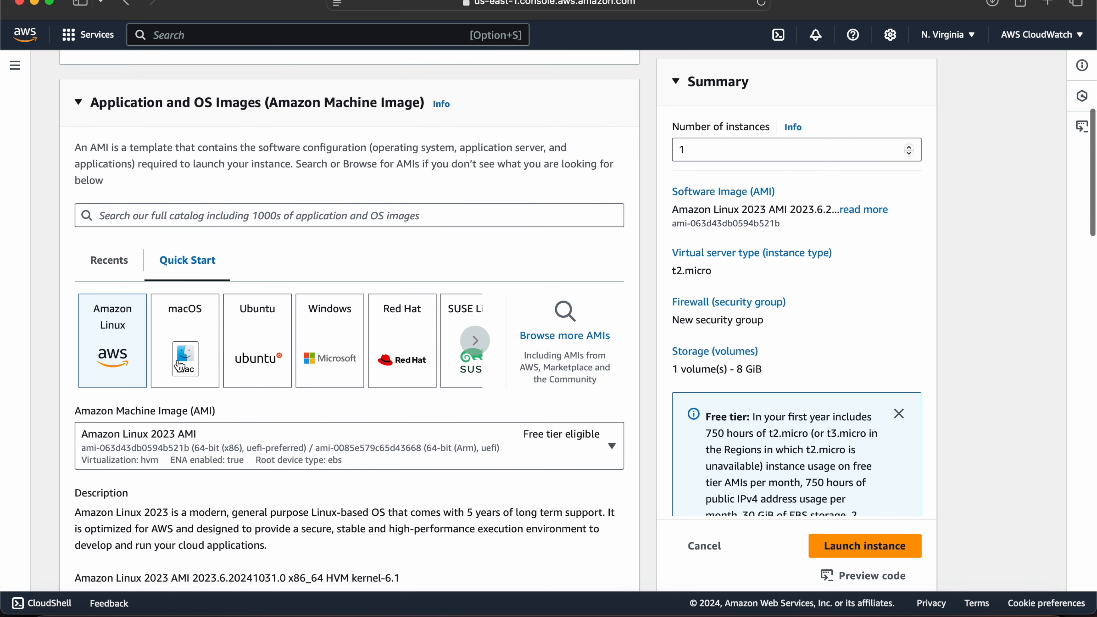
pyautogui.scroll(-3, 276, 415)
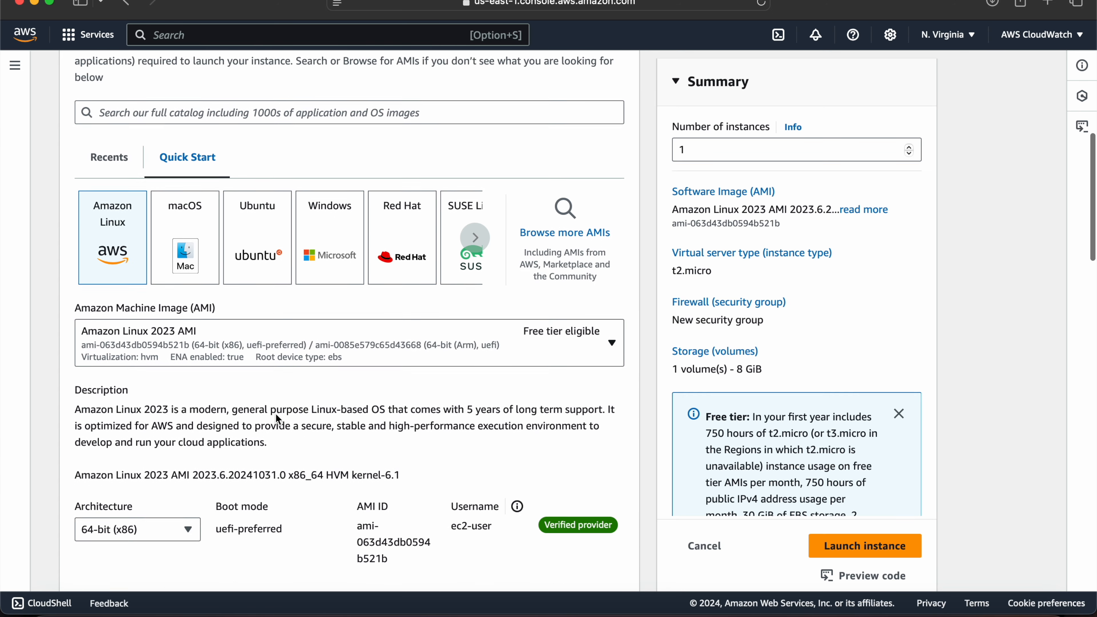
pyautogui.scroll(-3, 277, 419)
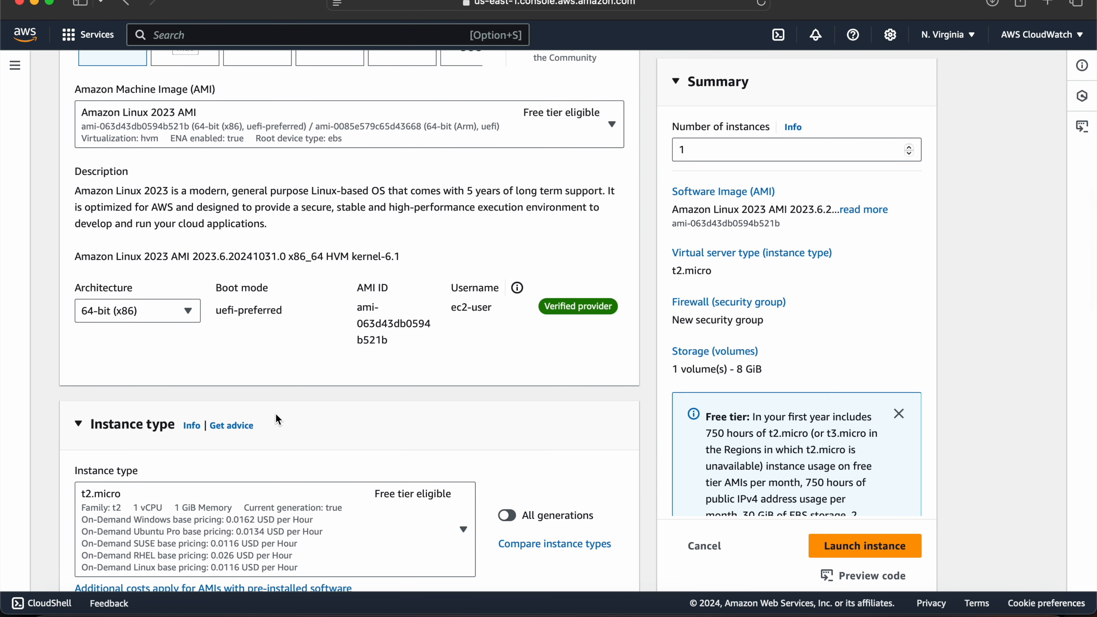
pyautogui.scroll(-6, 276, 419)
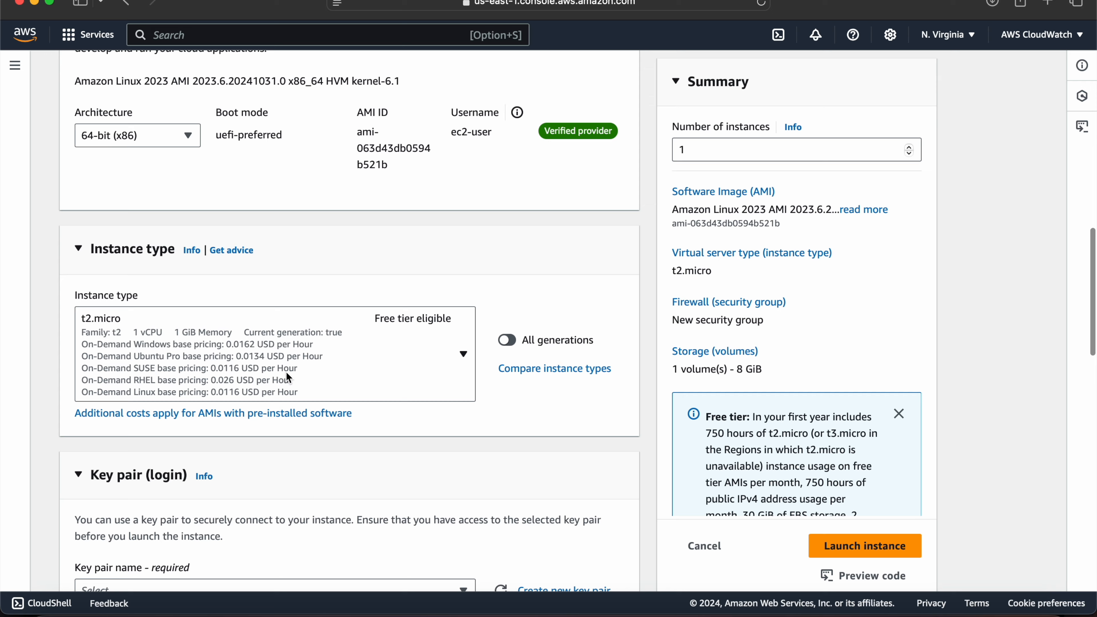
pyautogui.scroll(-3, 288, 374)
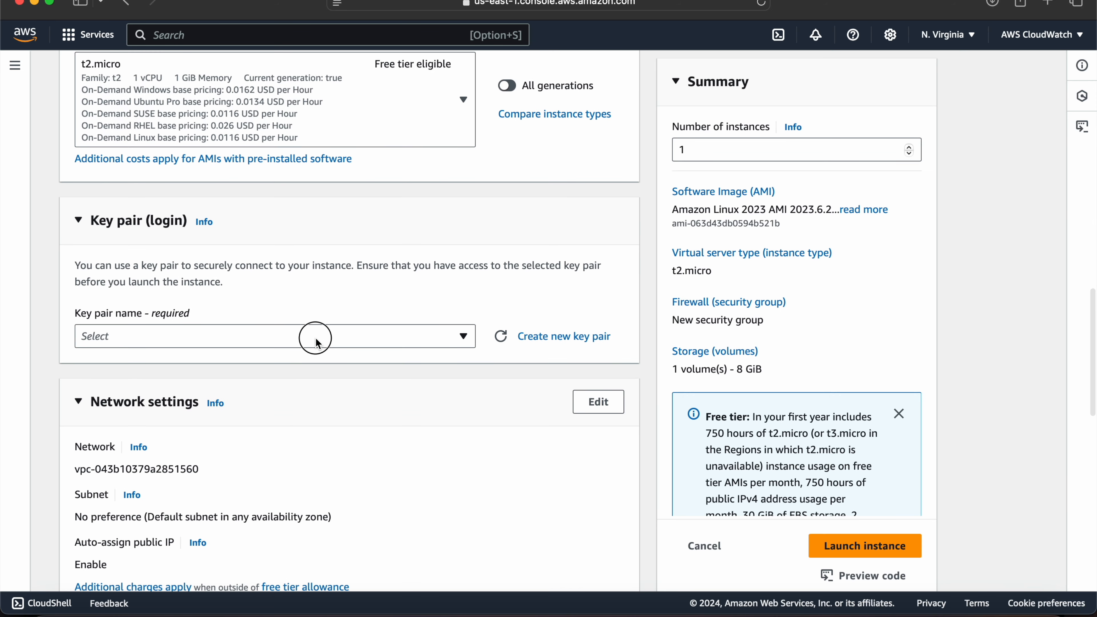
pyautogui.click(314, 336)
pyautogui.click(133, 422)
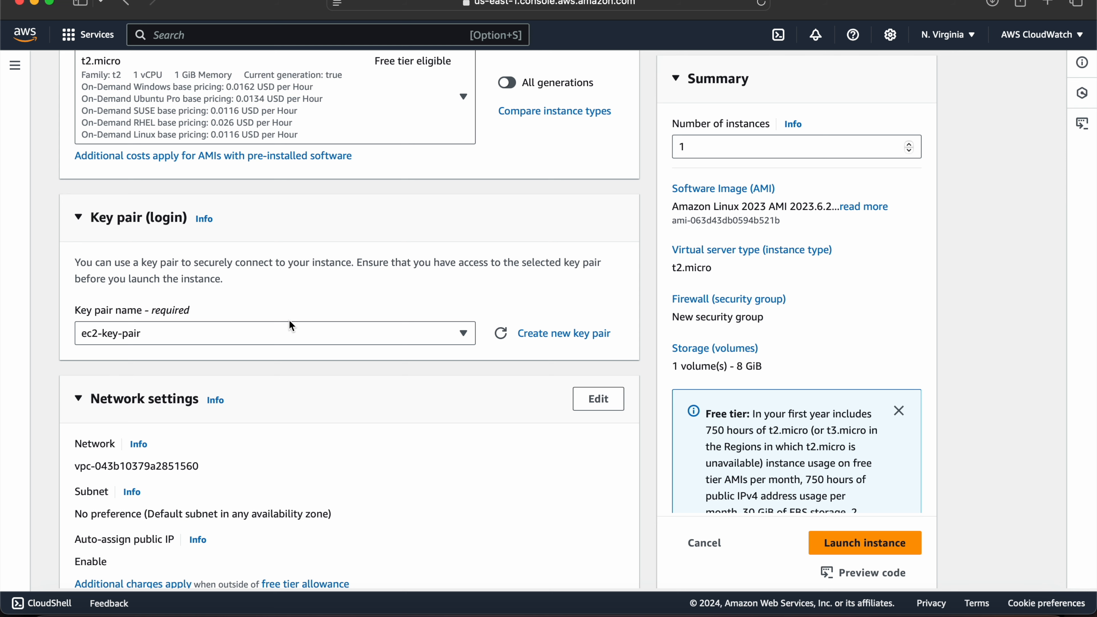
pyautogui.scroll(-6, 231, 434)
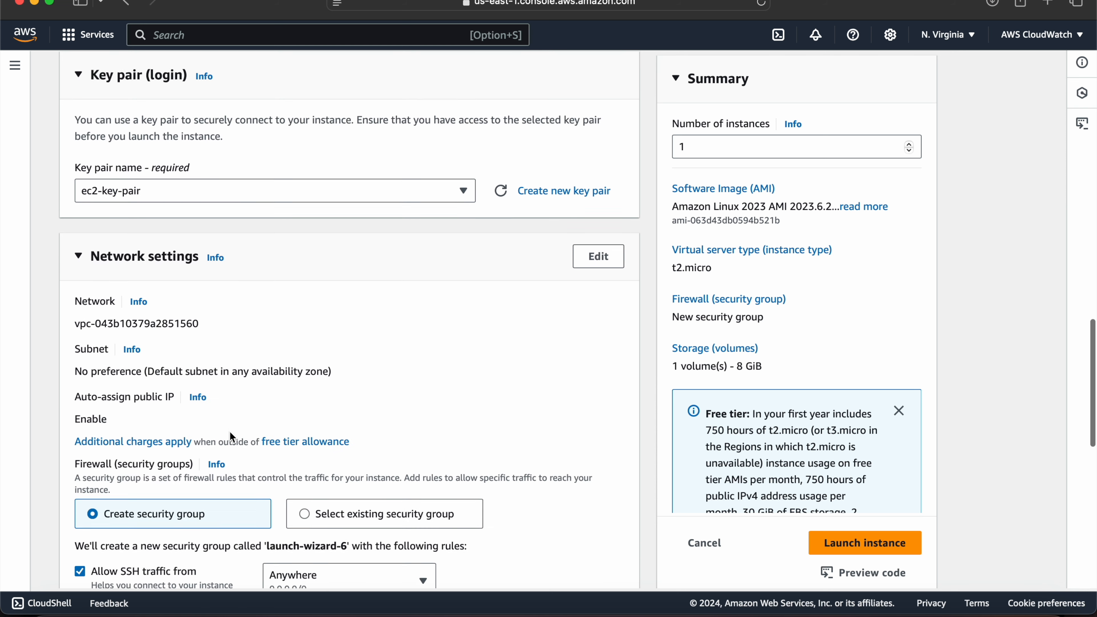
pyautogui.scroll(-2, 232, 436)
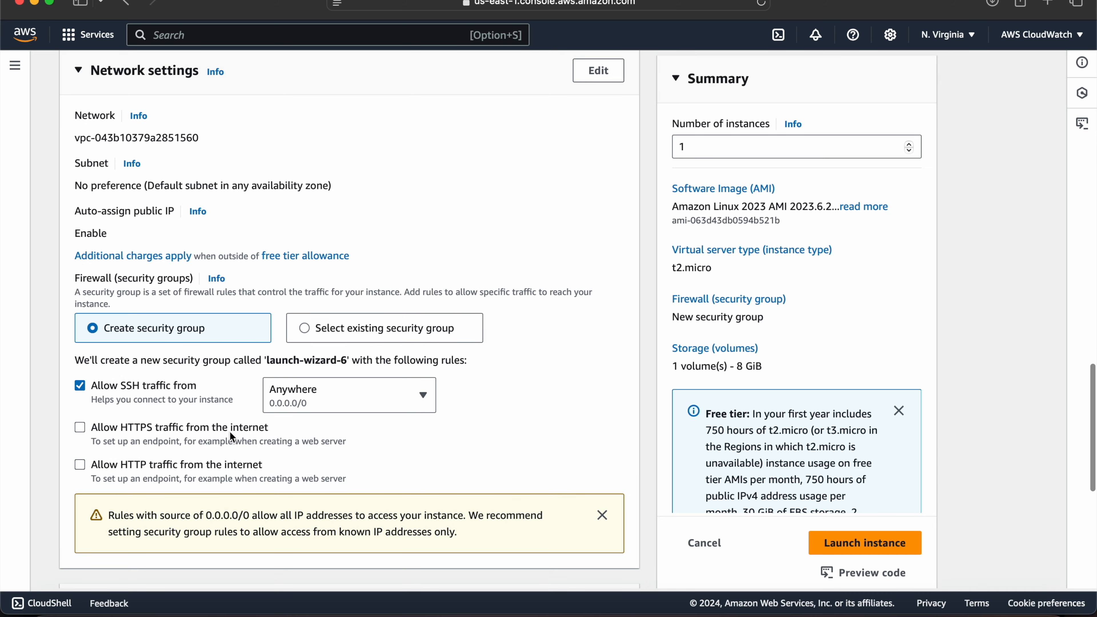
pyautogui.scroll(3, 285, 216)
pyautogui.hscroll(-5, 285, 214)
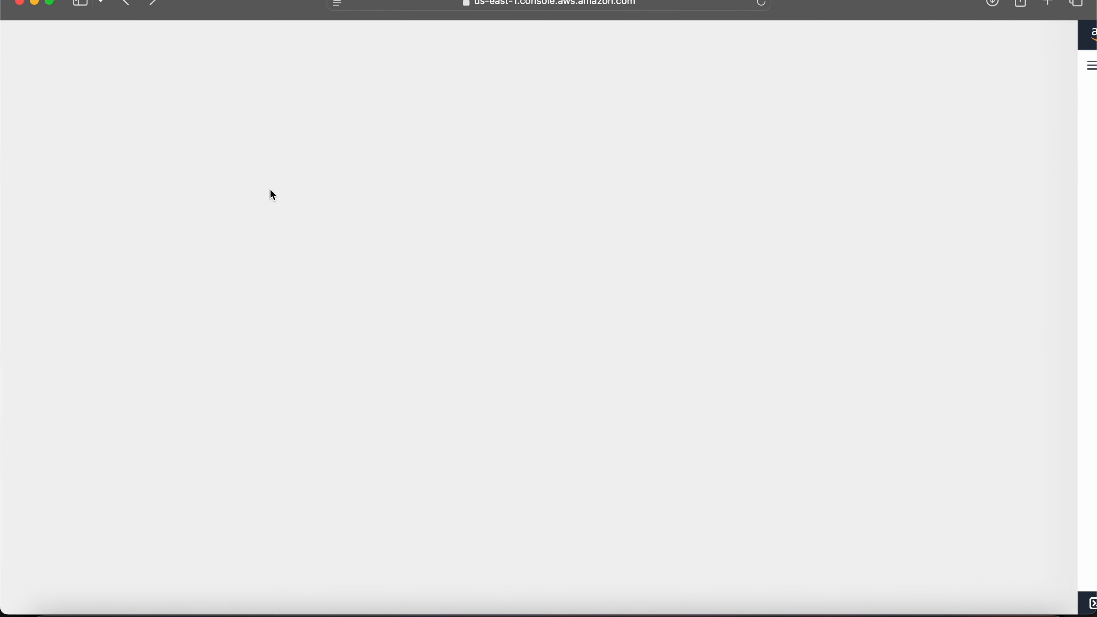
pyautogui.hotkey('ctrl', 'Right')
pyautogui.hotkey('ctrl', 'Left')
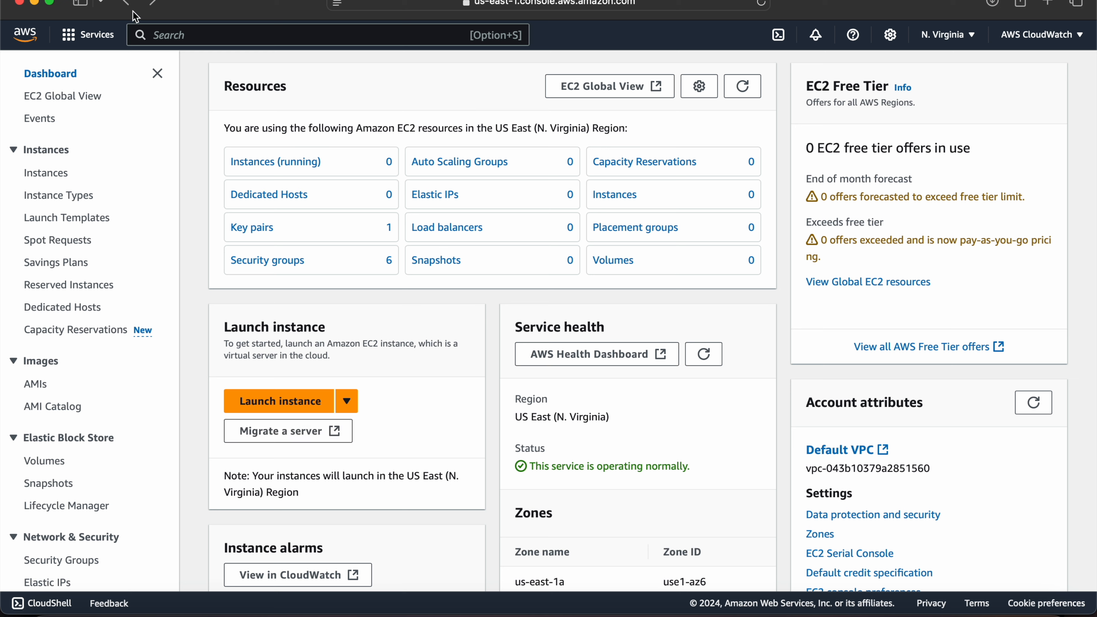
# Open a fresh instance launch form from the EC2 dashboard and name the instance test-server.
pyautogui.click(273, 401)
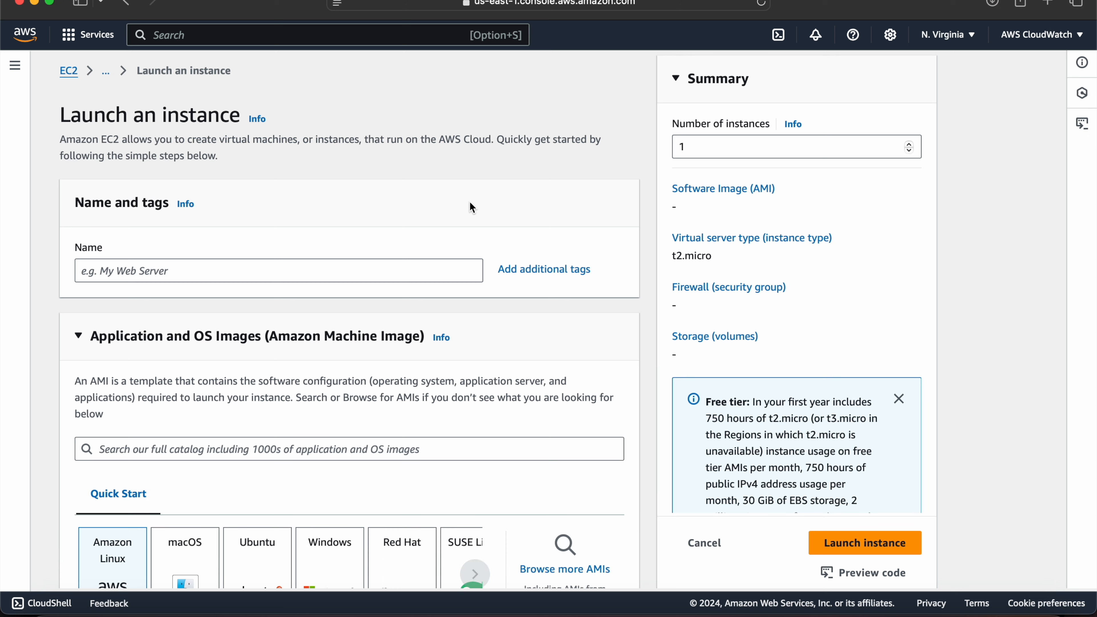
pyautogui.click(195, 271)
pyautogui.write('test-srver')
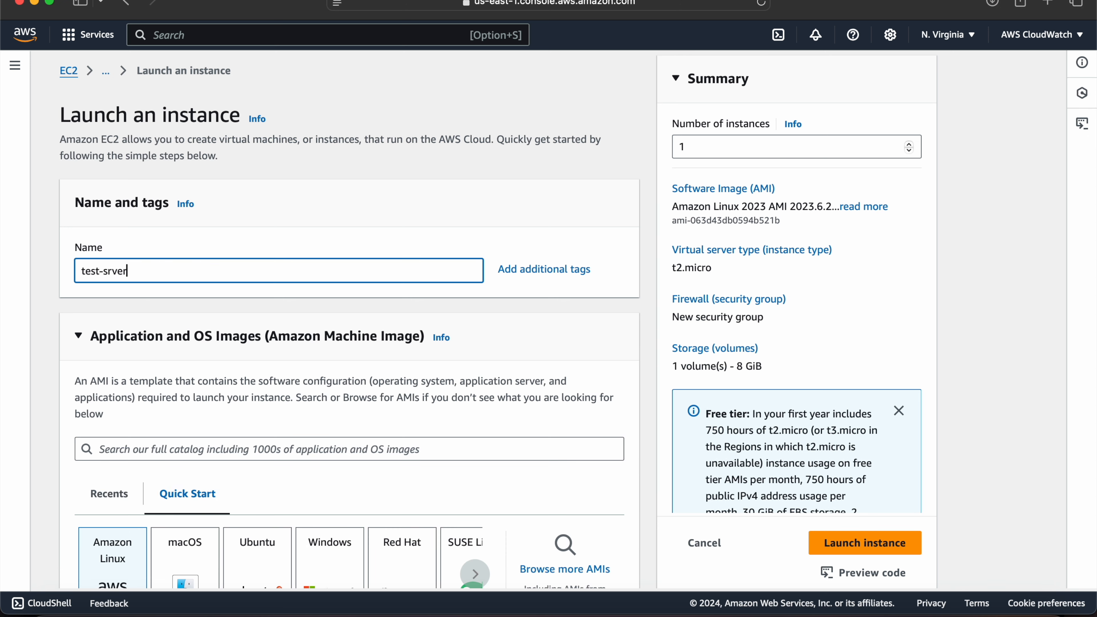
pyautogui.write('erve')
# Keep the Amazon Linux 2023 AMI and t2.micro, and choose ec2-key-pair as the instance's key pair.
pyautogui.scroll(-10, 181, 430)
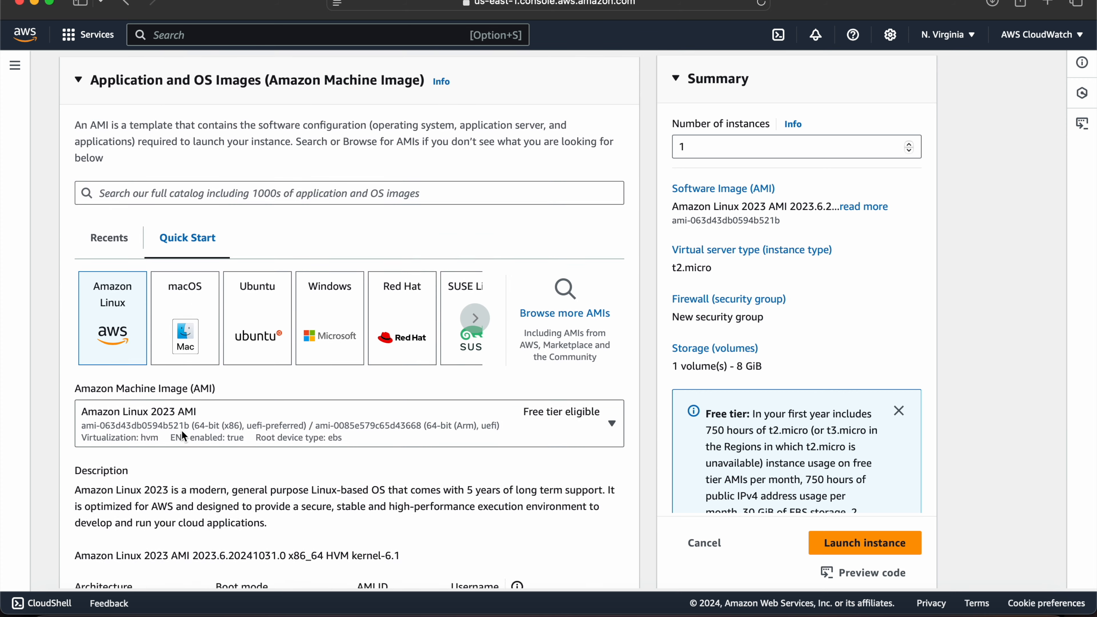
pyautogui.scroll(-10, 182, 434)
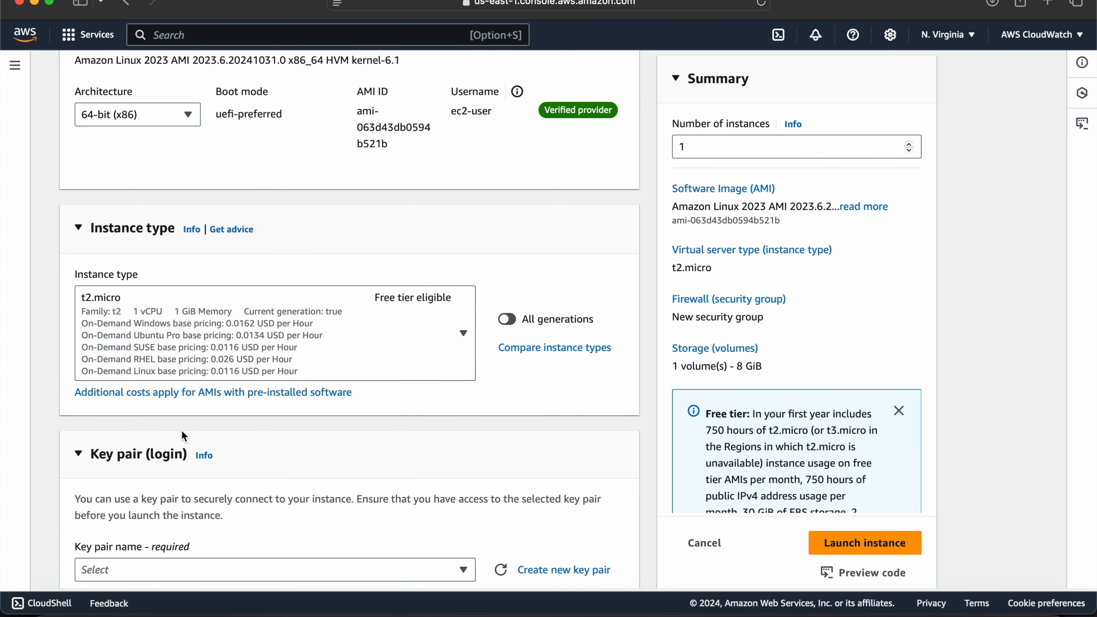
pyautogui.click(359, 342)
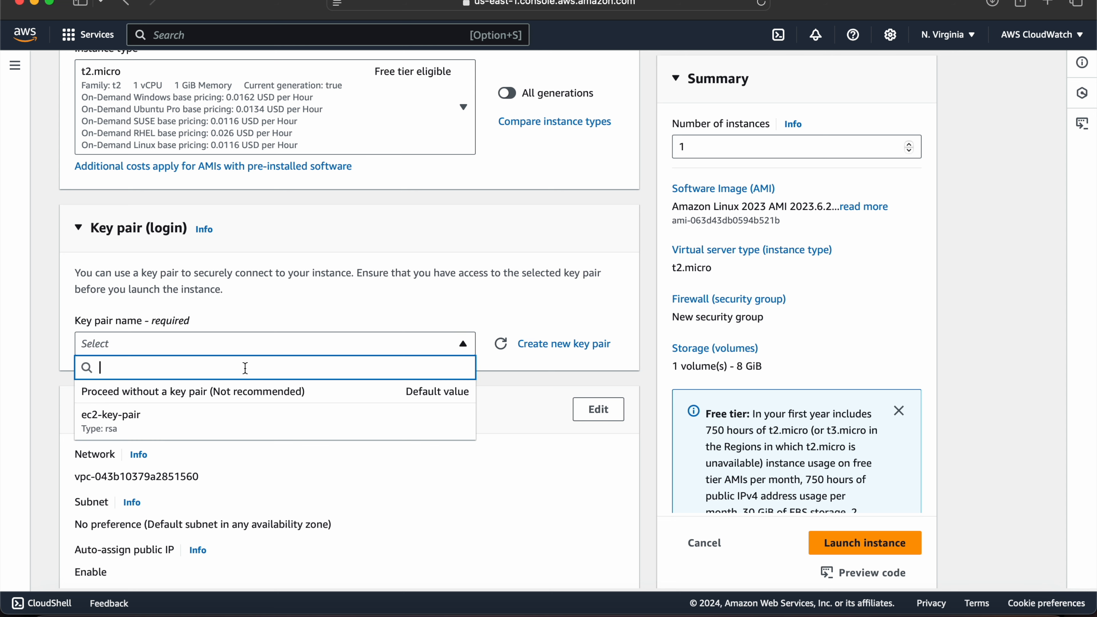
pyautogui.click(138, 432)
# Open the network settings for editing and look through the subnets available in the default VPC.
pyautogui.scroll(-6, 139, 438)
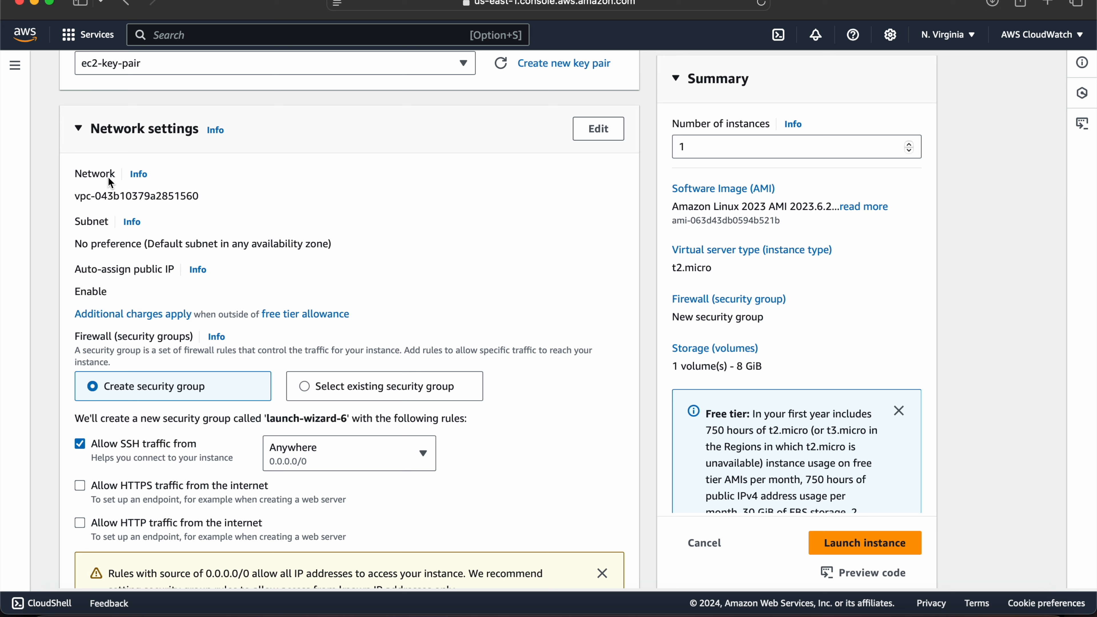
pyautogui.click(605, 130)
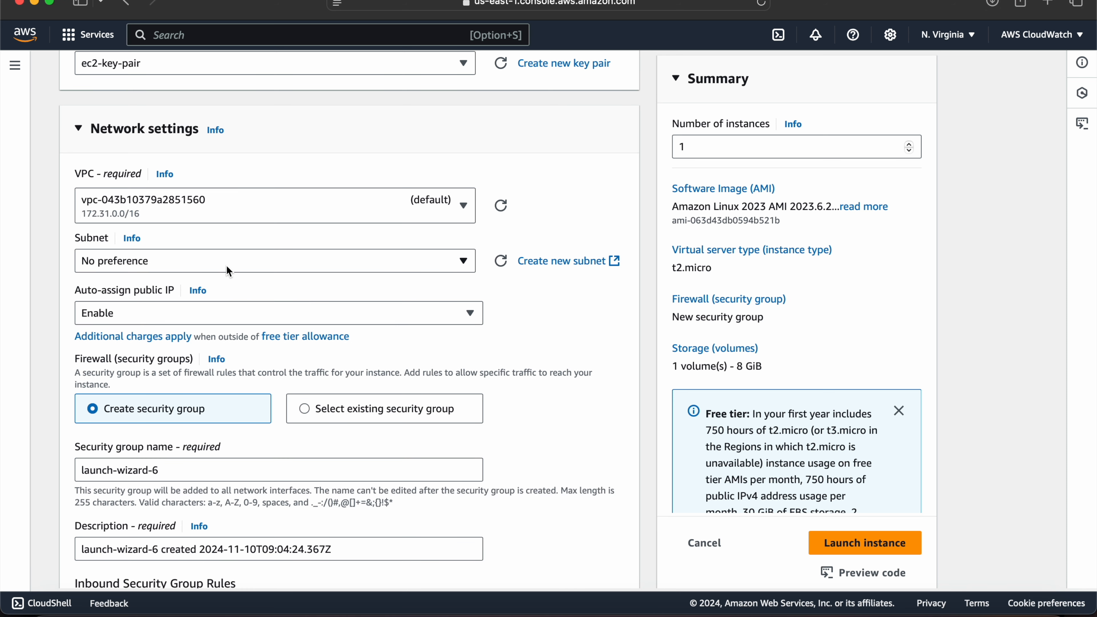
pyautogui.click(145, 265)
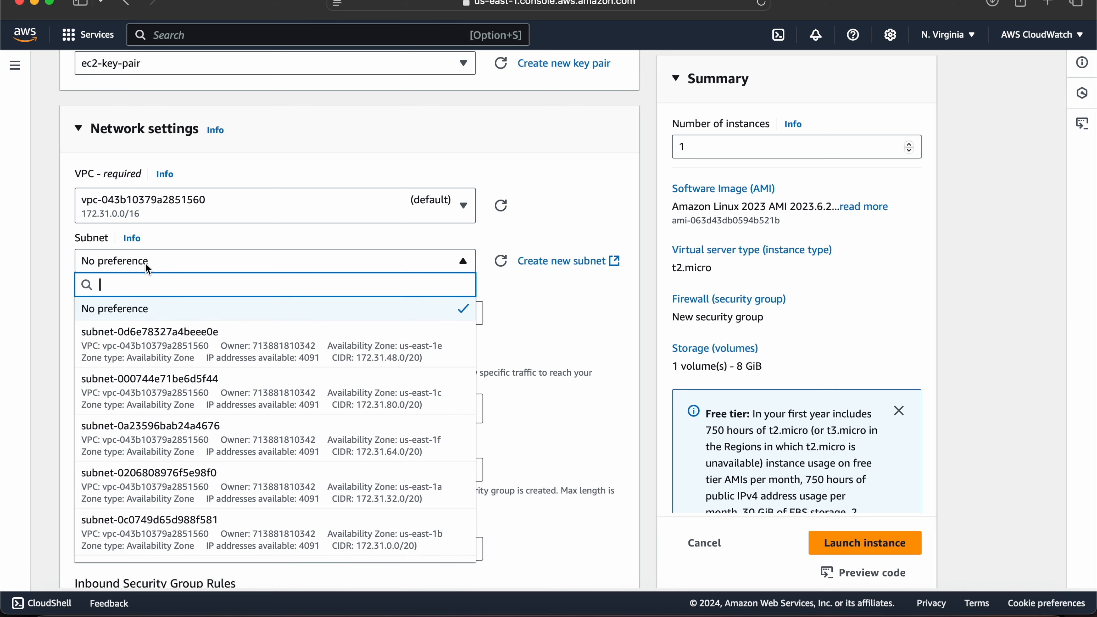
pyautogui.click(557, 289)
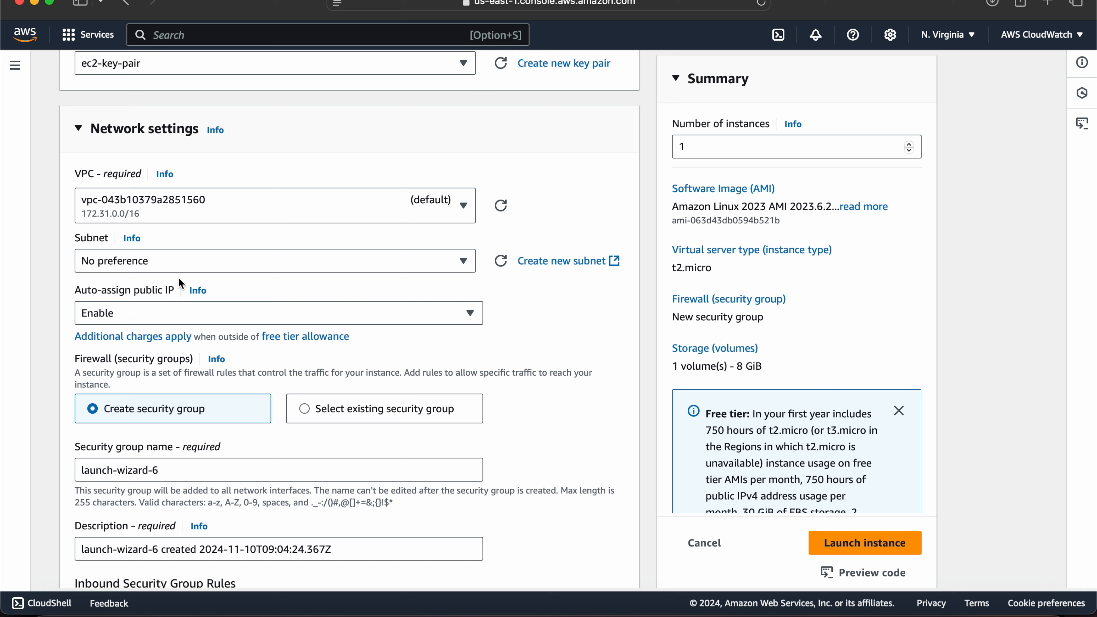
pyautogui.click(203, 262)
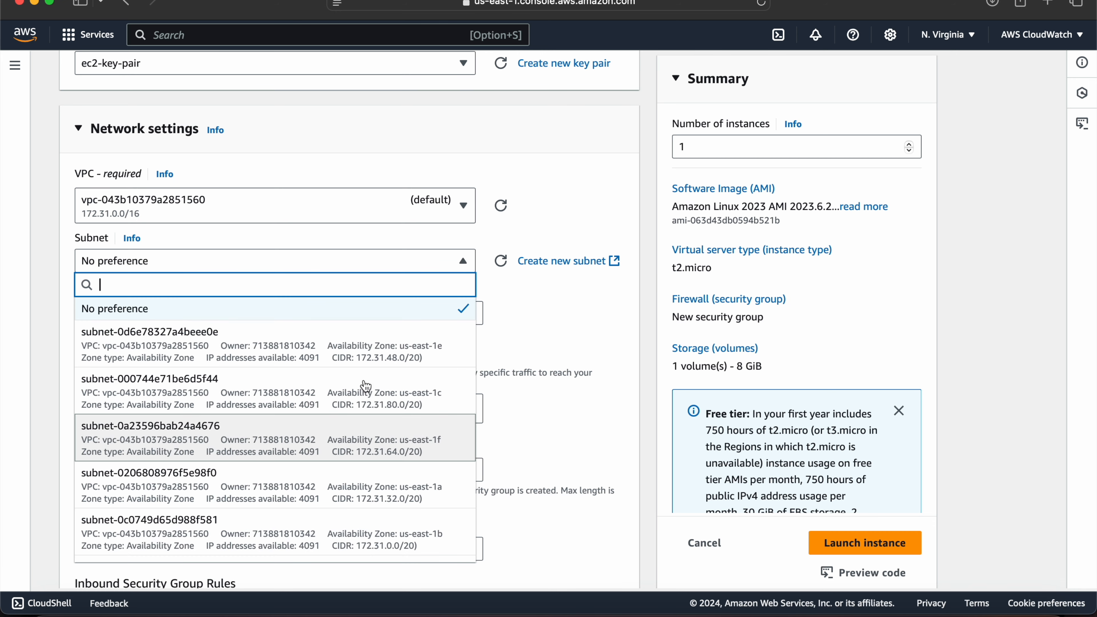
pyautogui.click(575, 314)
# Review the public IP, new security group, inbound SSH rule and storage settings, keeping the subnet at No preference.
pyautogui.scroll(-5, 241, 339)
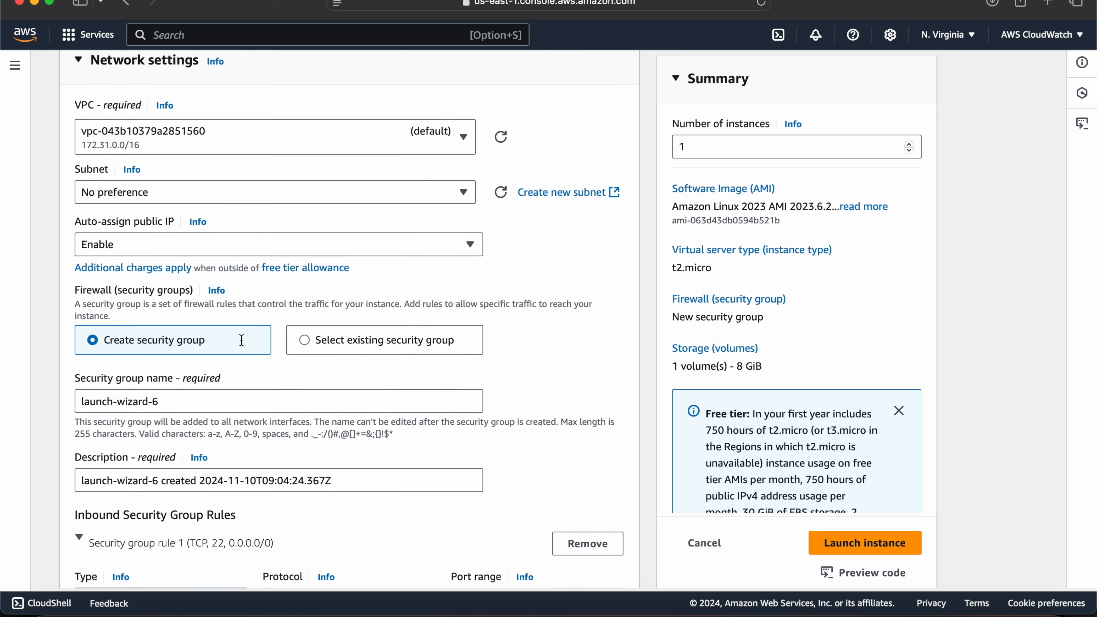
pyautogui.scroll(-3, 241, 340)
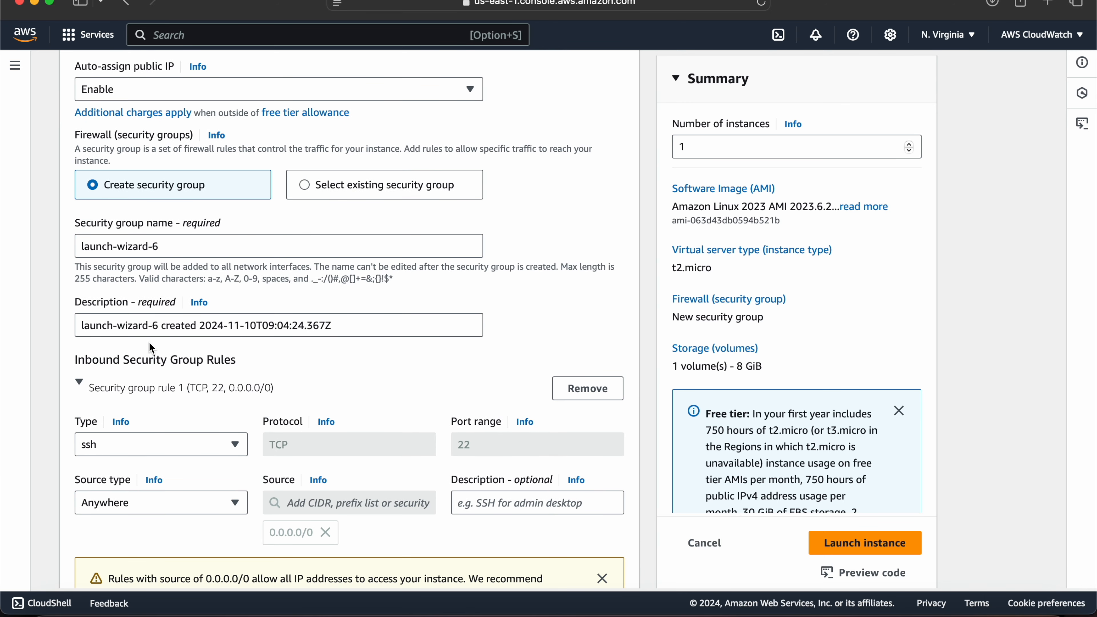
pyautogui.scroll(-3, 151, 348)
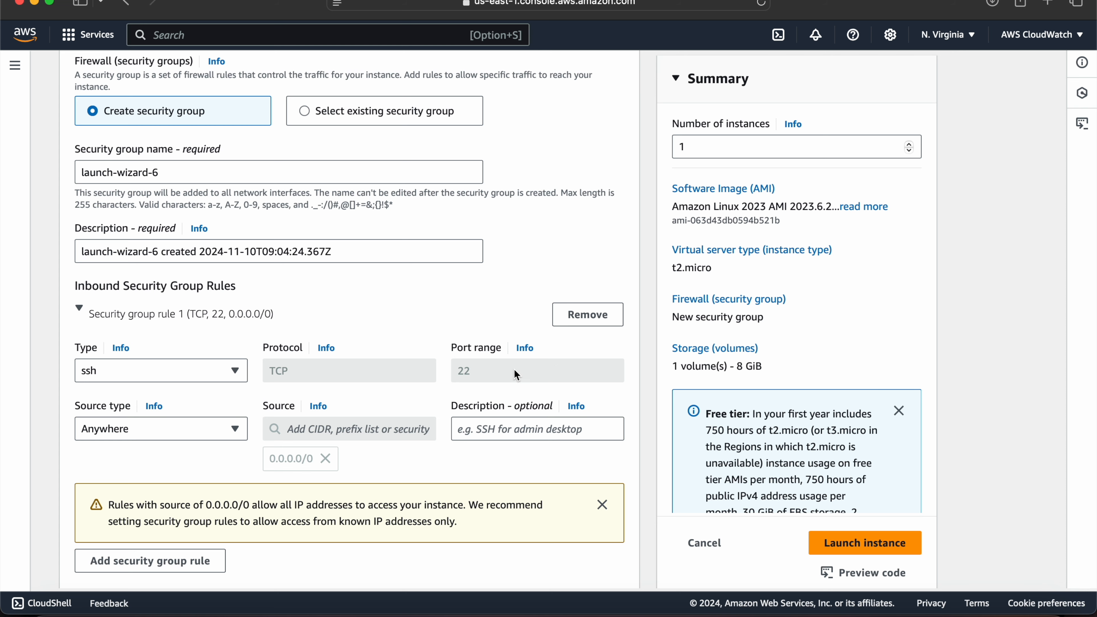
pyautogui.scroll(-1, 461, 312)
pyautogui.scroll(-5, 461, 312)
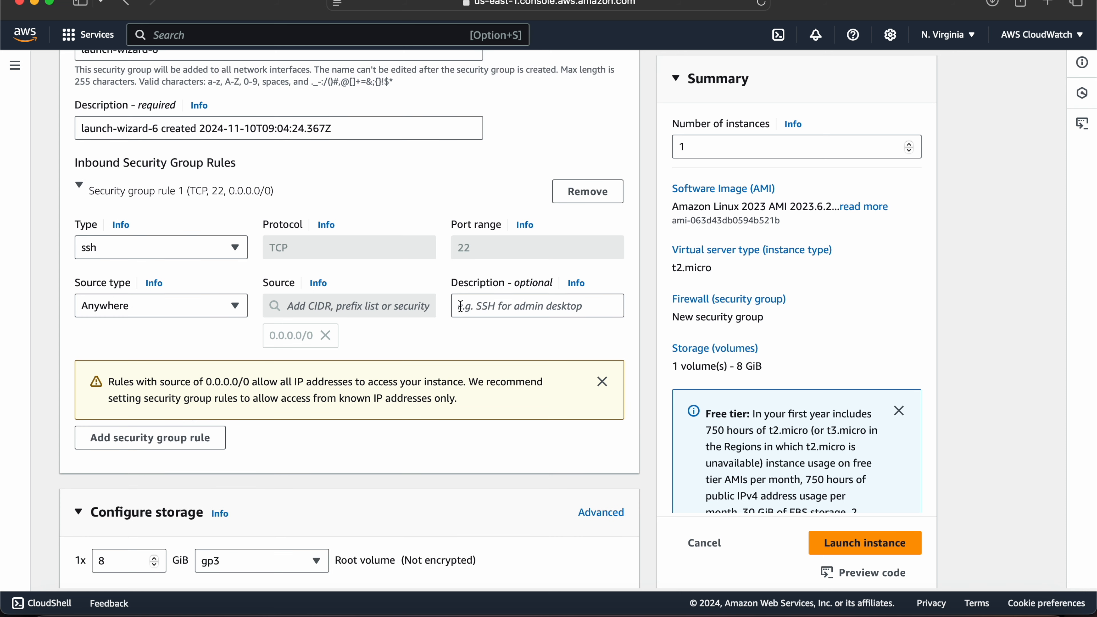
pyautogui.scroll(-3, 140, 399)
pyautogui.scroll(-3, 143, 404)
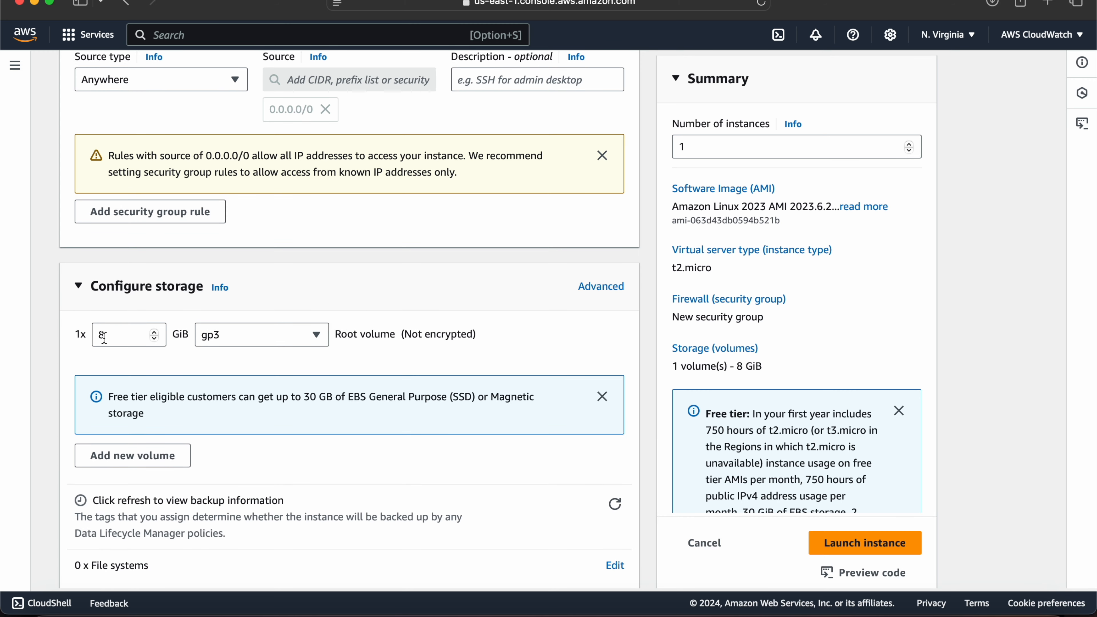
# Look through the root volume types, keep the 8 GiB gp3 volume, and launch the test-server instance.
pyautogui.click(237, 342)
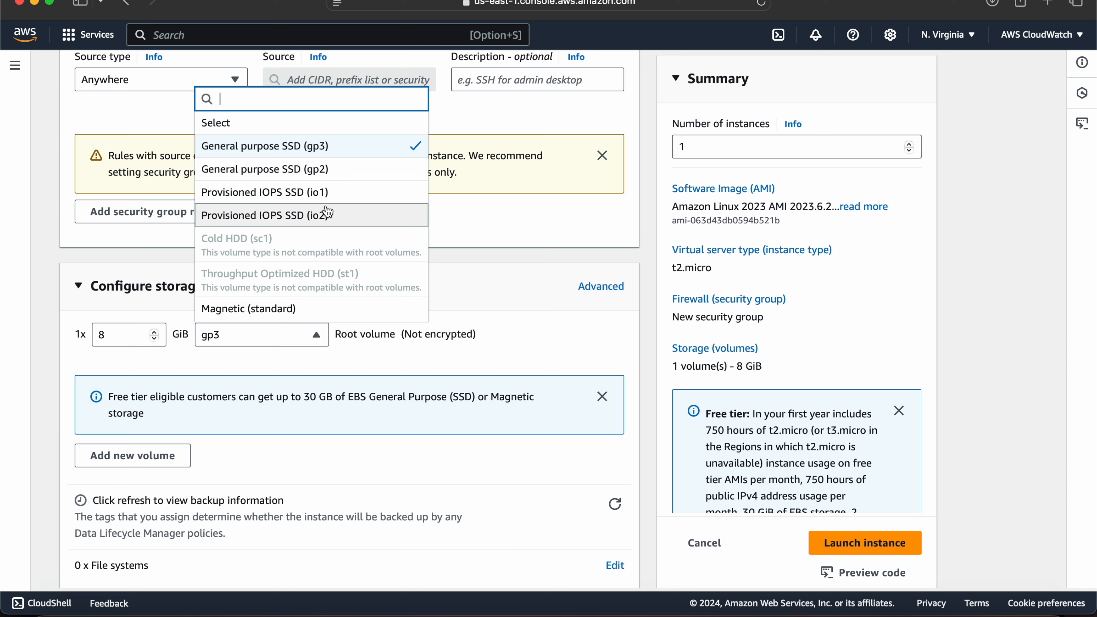
pyautogui.click(563, 324)
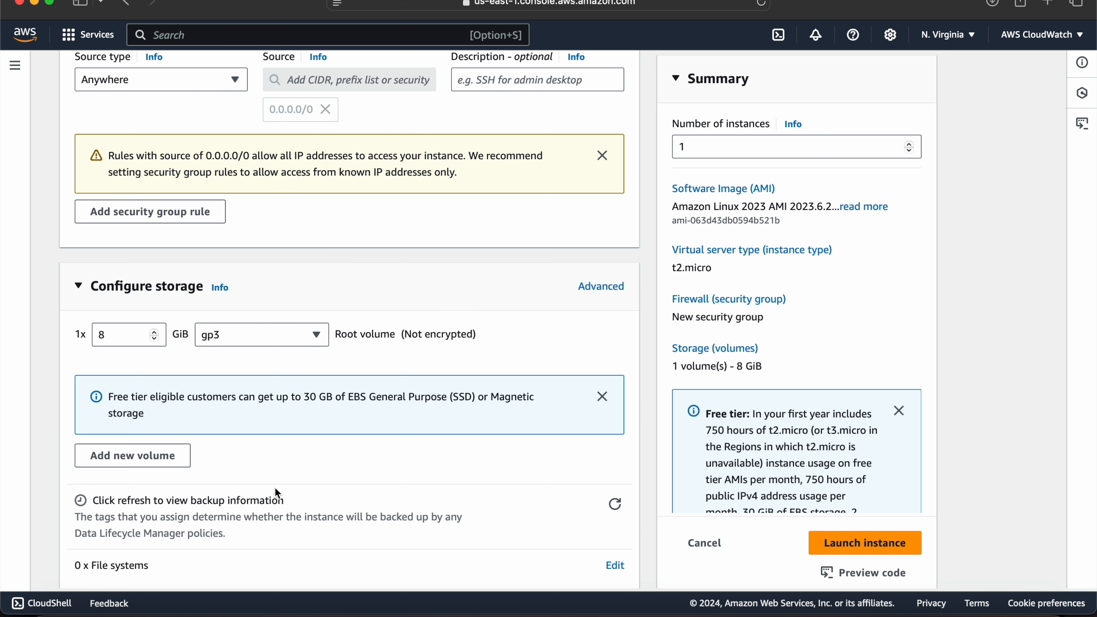
pyautogui.scroll(-3, 275, 487)
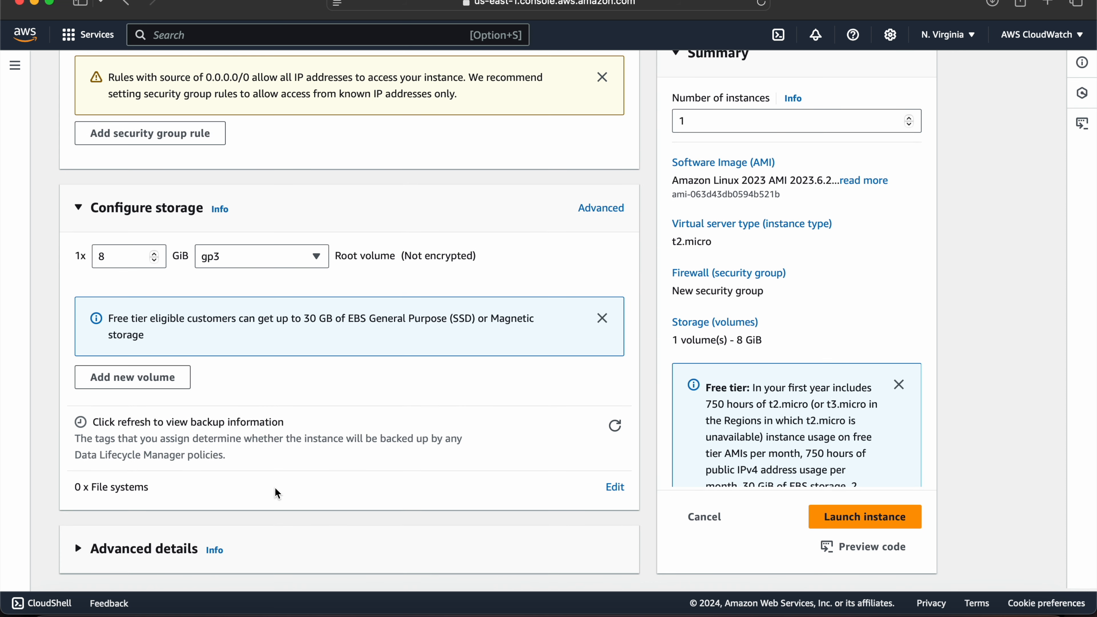
pyautogui.click(293, 267)
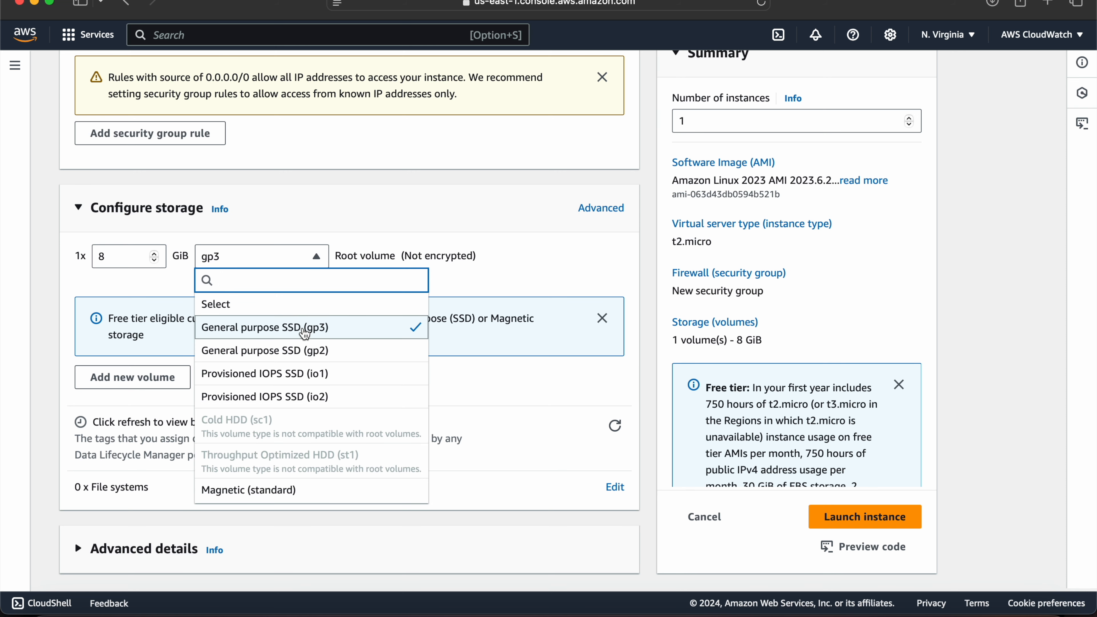
pyautogui.click(572, 262)
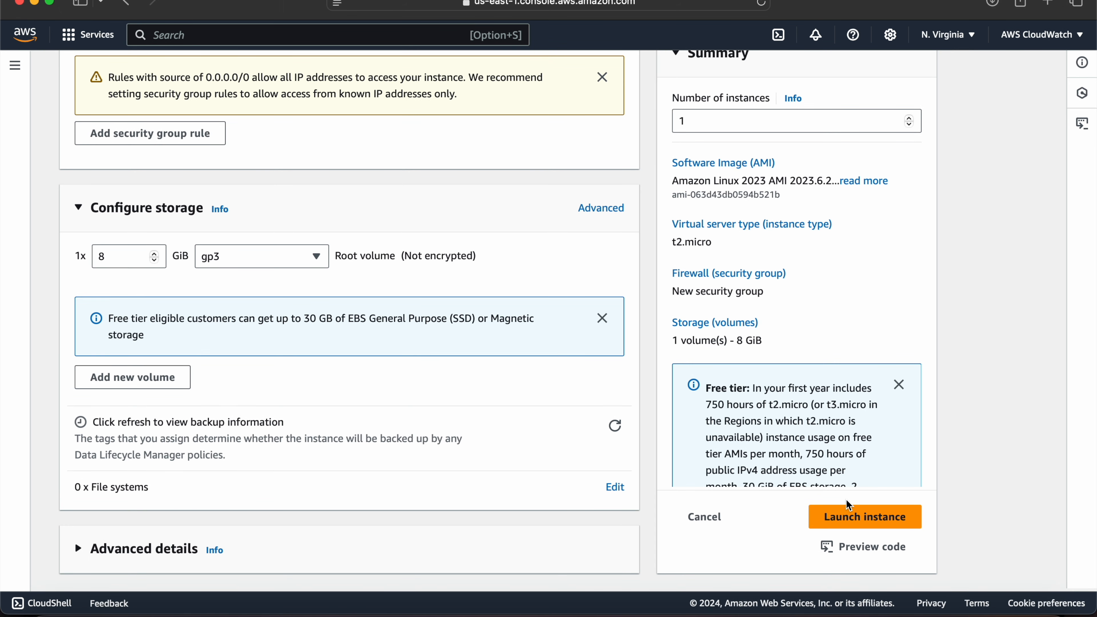
pyautogui.click(865, 517)
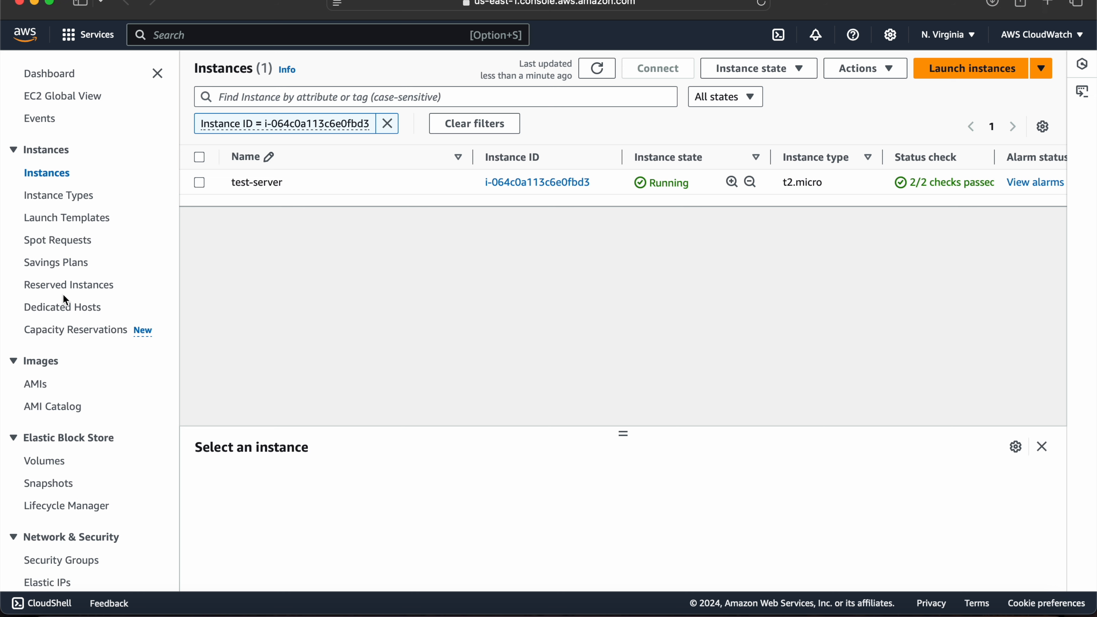
# Examine test-server's instance summary and the details of its VPC, and close the VPC page.
pyautogui.click(199, 182)
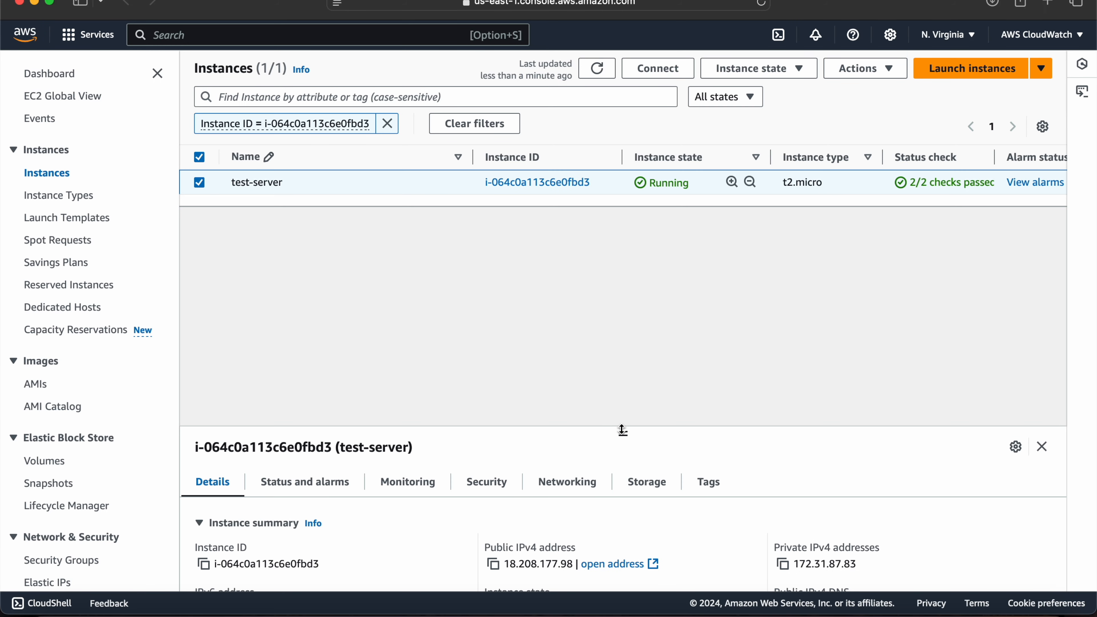
pyautogui.moveTo(622, 431); pyautogui.dragTo(628, 204)
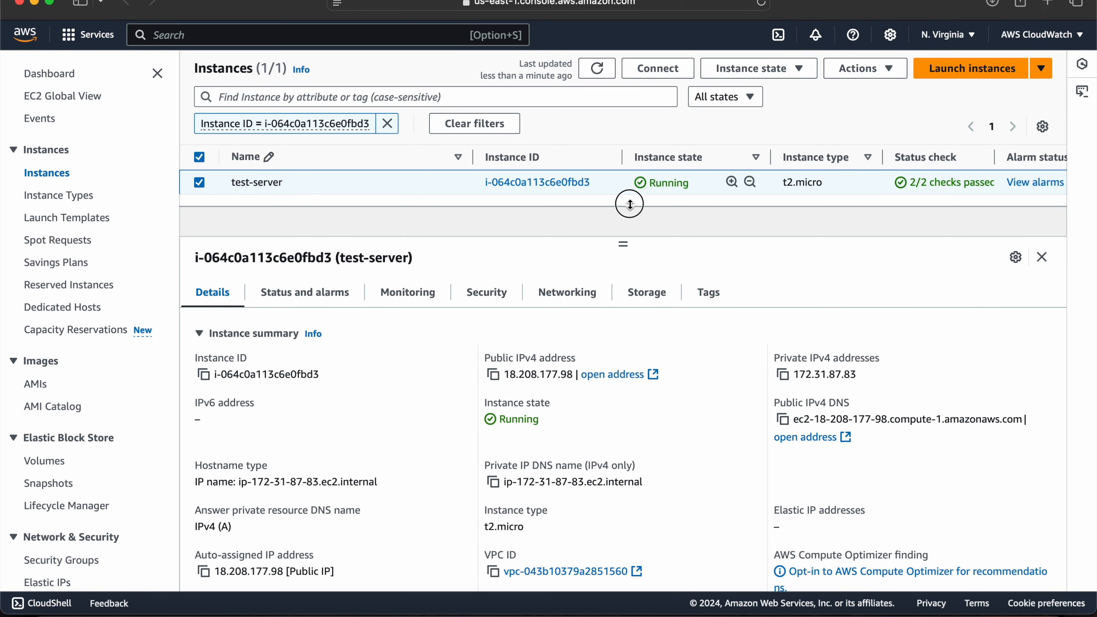
pyautogui.scroll(-1, 577, 455)
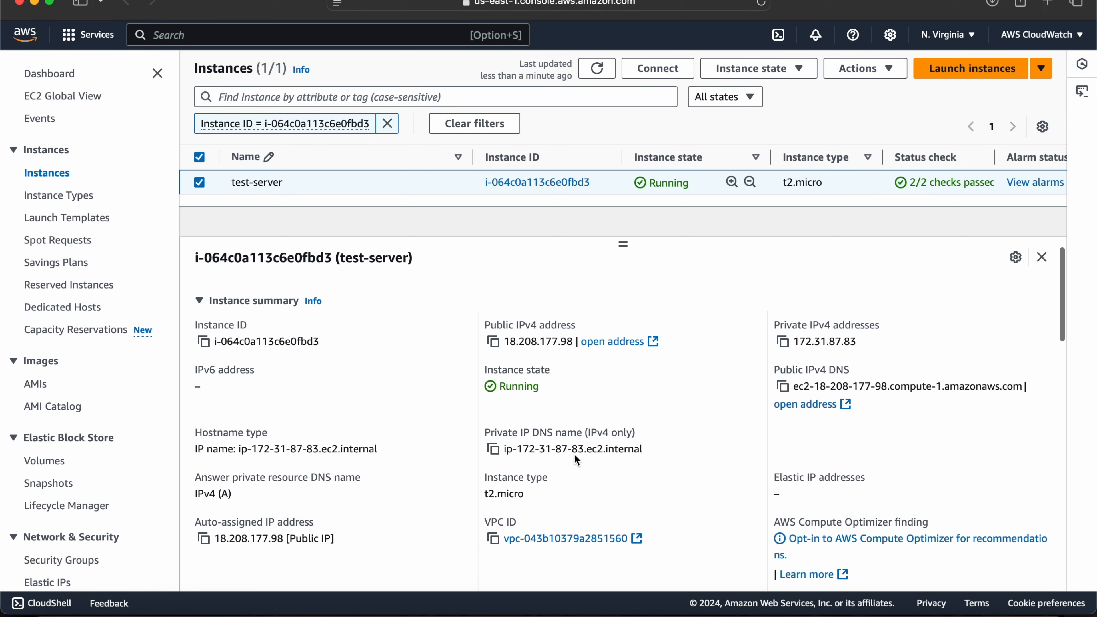
pyautogui.click(569, 539)
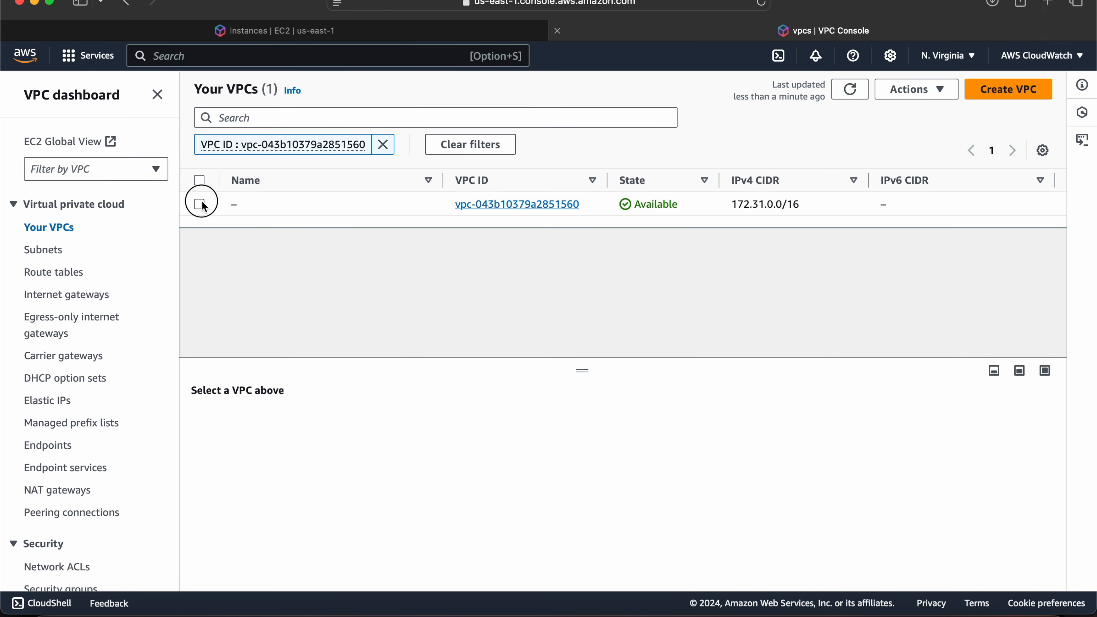
pyautogui.click(204, 205)
pyautogui.moveTo(585, 370); pyautogui.dragTo(595, 205)
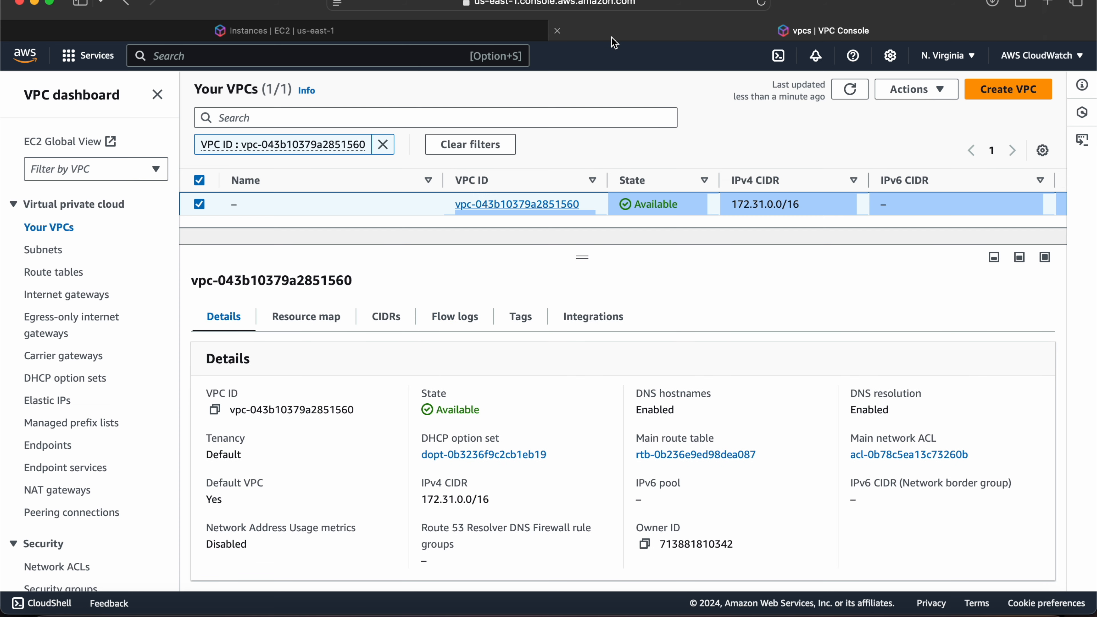
pyautogui.click(560, 32)
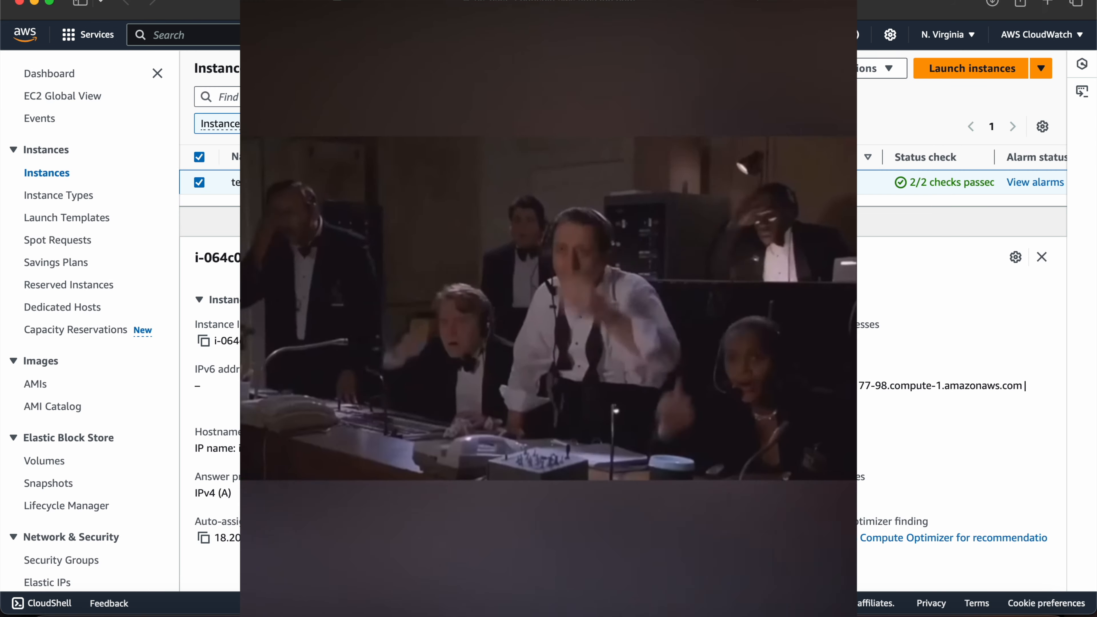
# Open the EBS volume attached to test-server from its storage information and read through the volume's details.
pyautogui.scroll(2, 661, 514)
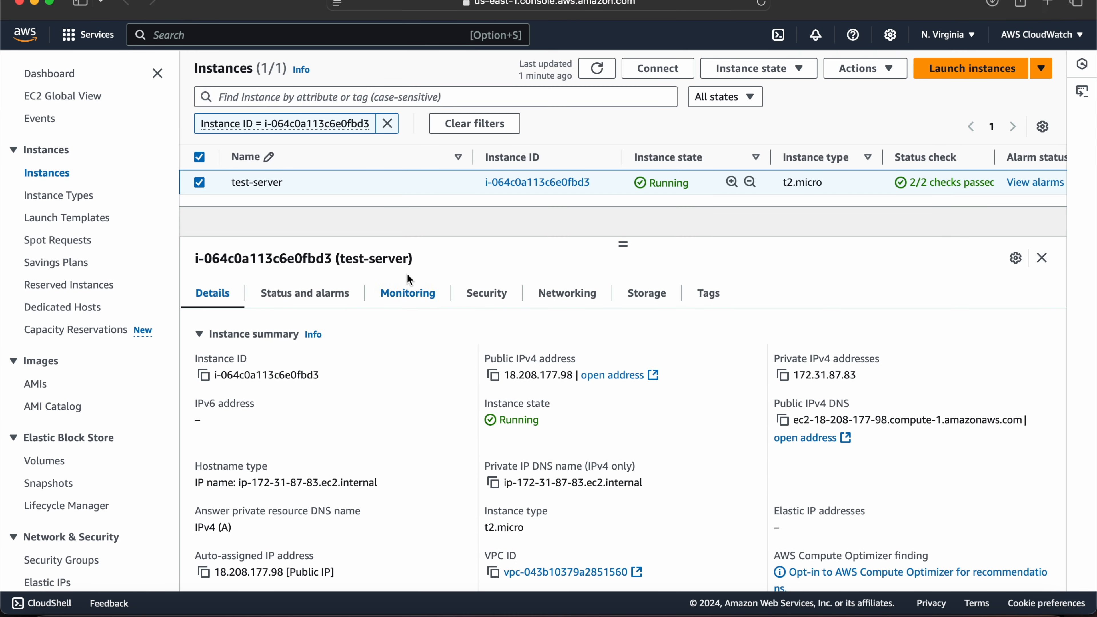
pyautogui.click(651, 295)
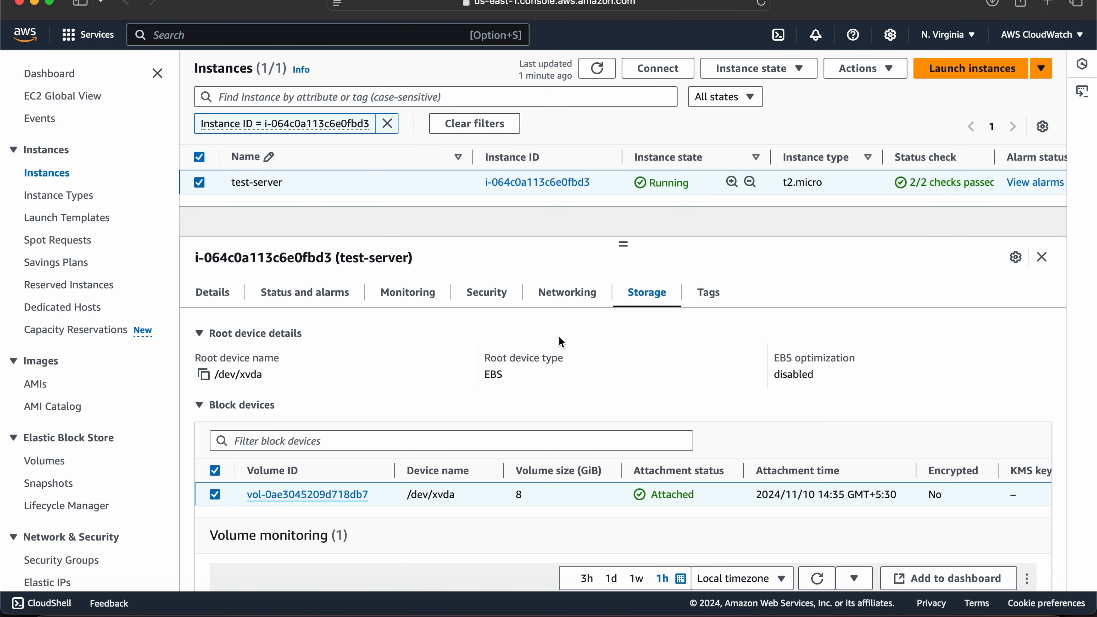
pyautogui.click(307, 494)
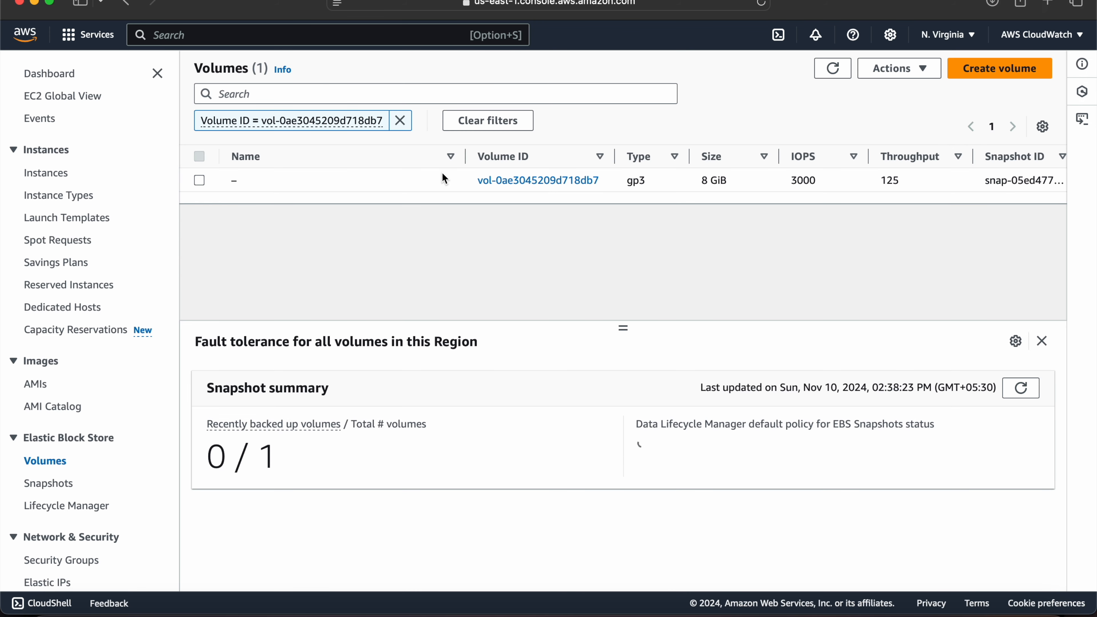
pyautogui.click(199, 180)
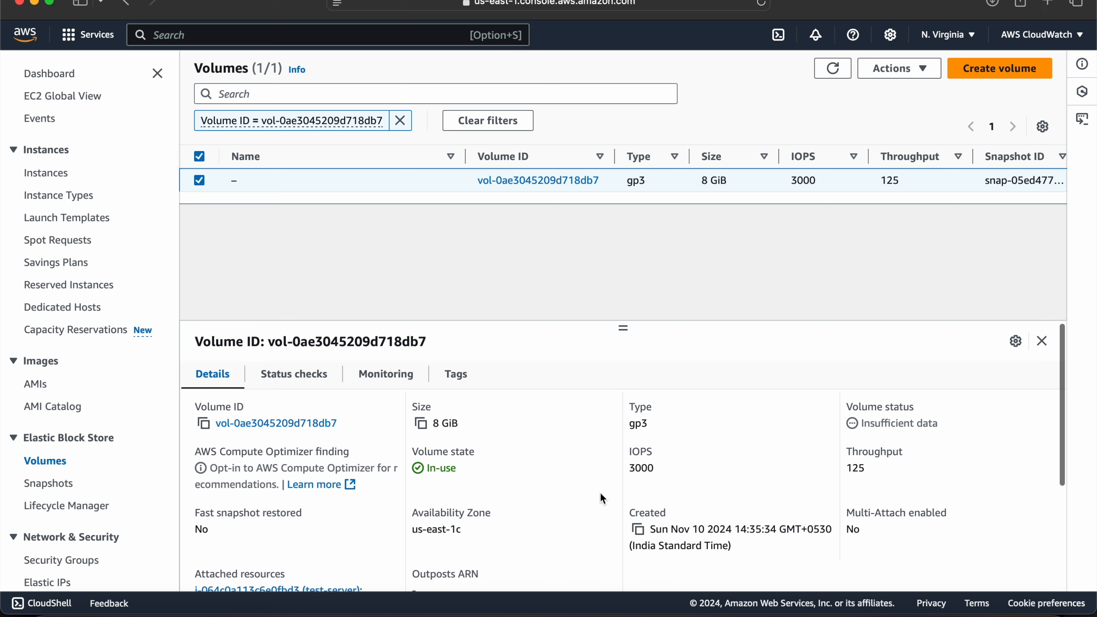
pyautogui.scroll(-2, 600, 493)
pyautogui.scroll(-6, 600, 494)
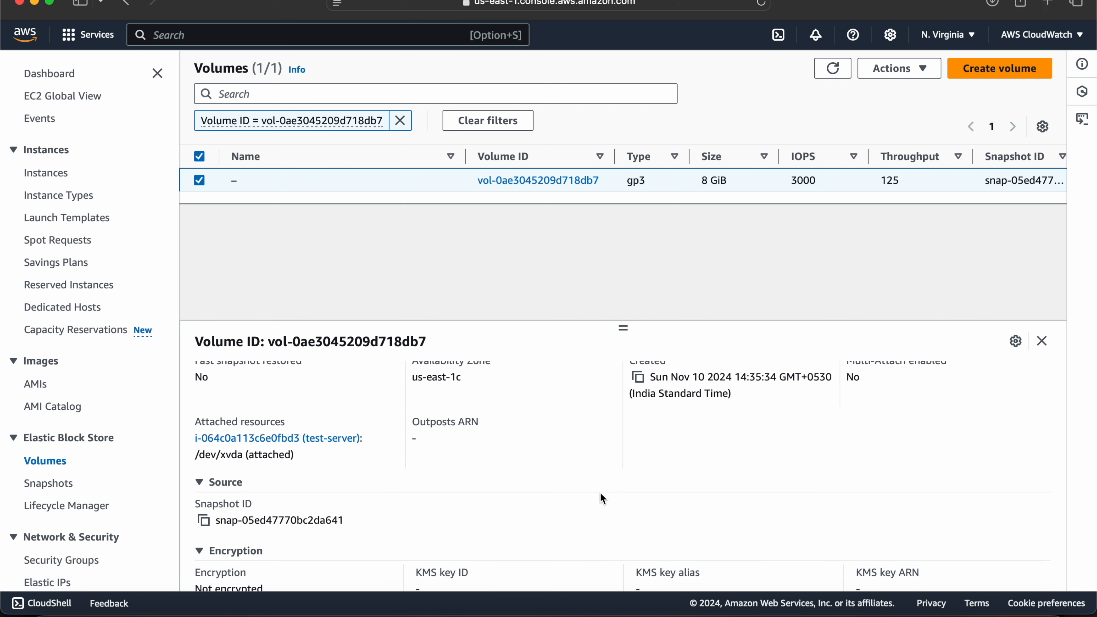
pyautogui.scroll(8, 600, 493)
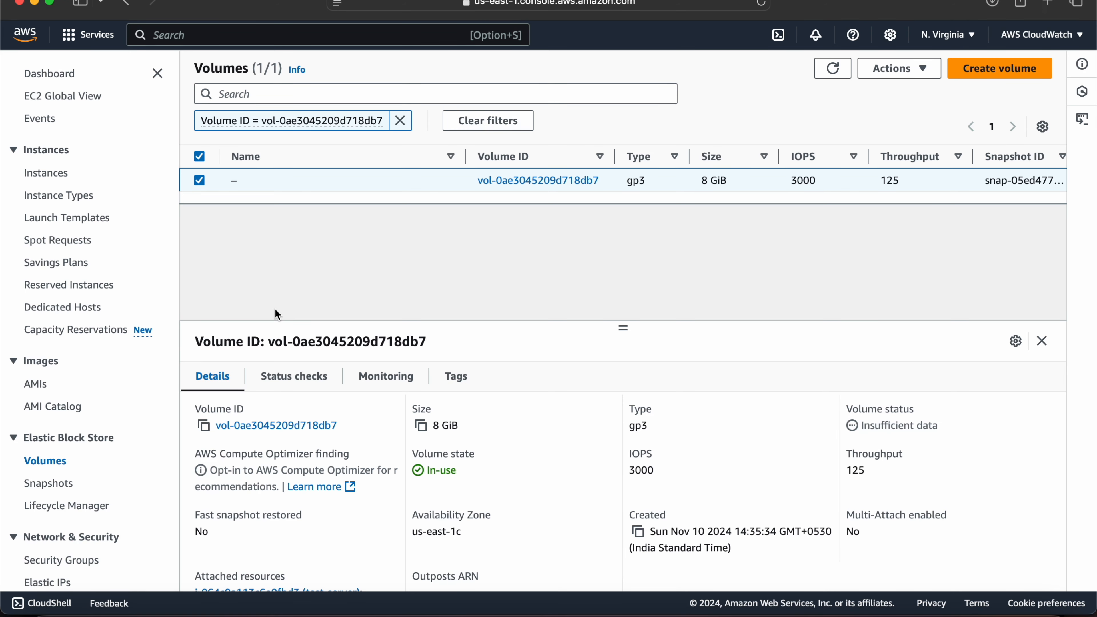
# Connect to test-server through EC2 Instance Connect using its public IPv4 address and the default username ec2-user.
pyautogui.click(46, 174)
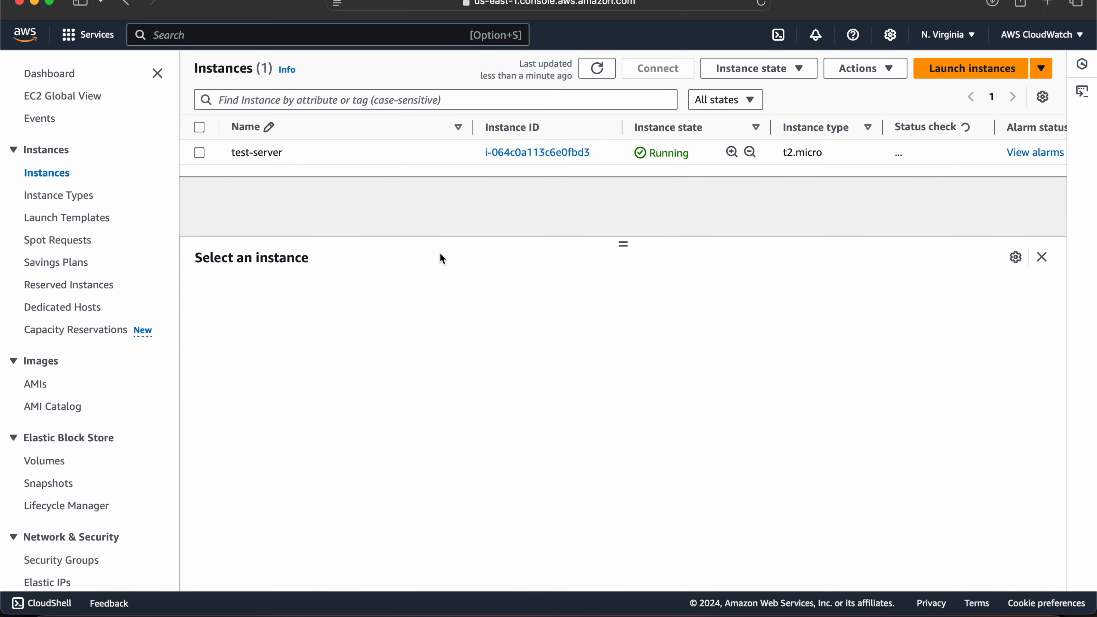
pyautogui.click(200, 154)
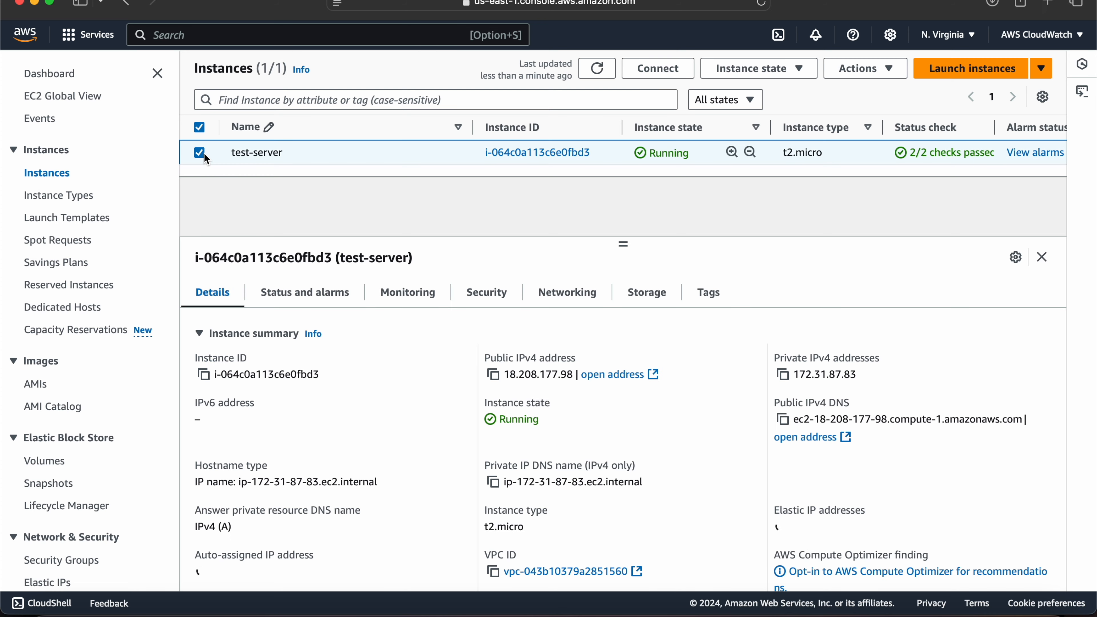
pyautogui.click(660, 68)
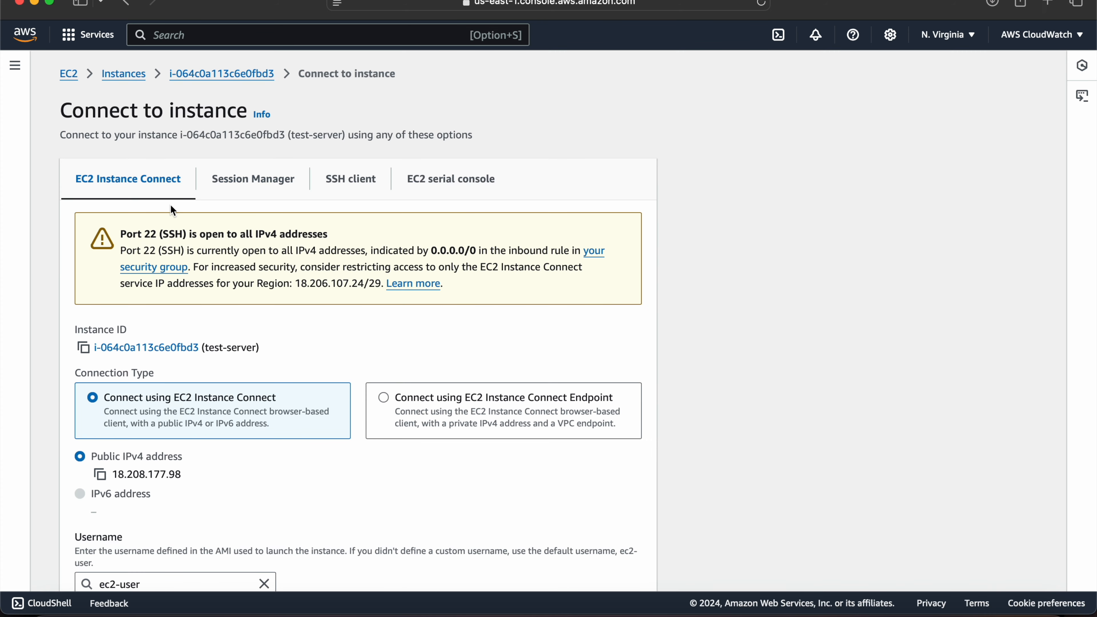
pyautogui.scroll(-5, 237, 341)
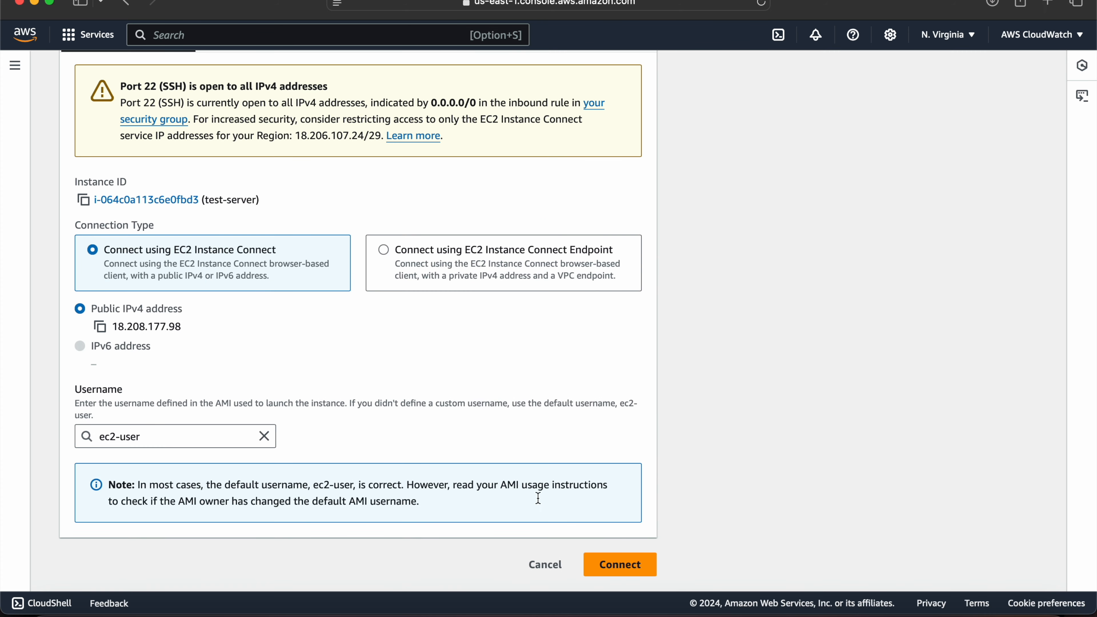
pyautogui.click(628, 565)
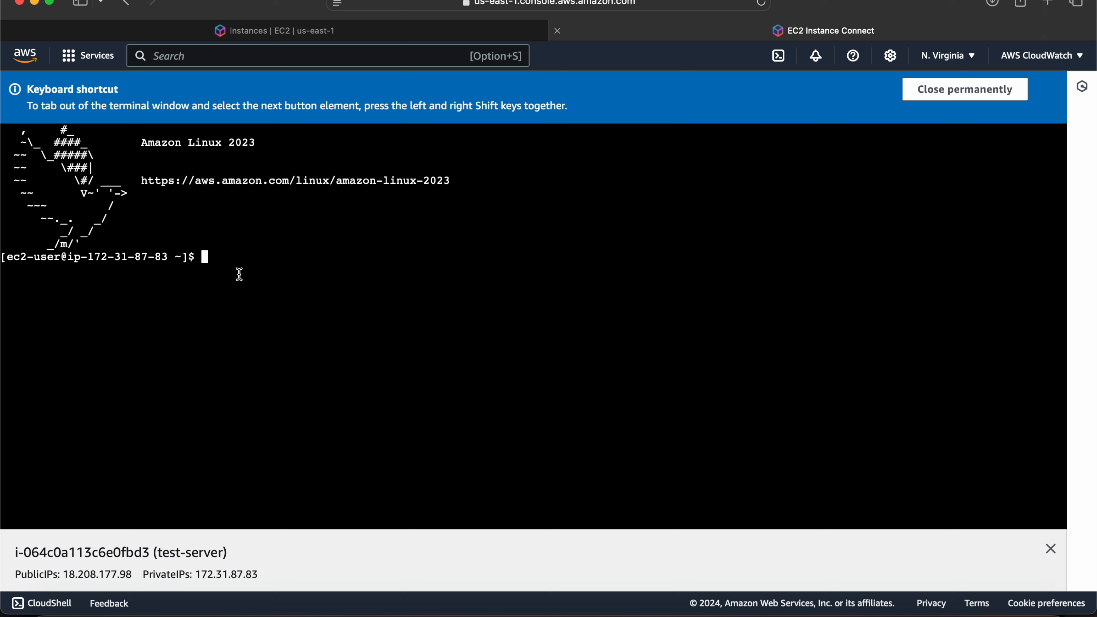
# List the instance's block devices by running lsblk.
pyautogui.write('lsblk')
pyautogui.press('Return')
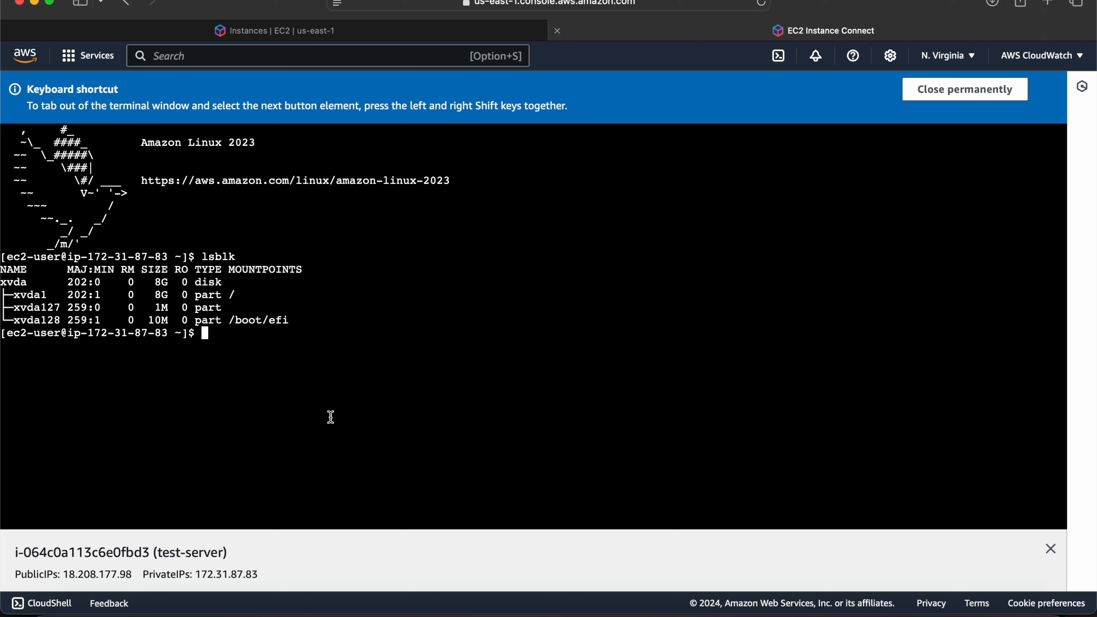
# Check the filesystem usage with df -h and highlight the /dev/xvda1 row.
pyautogui.write('df -h')
pyautogui.press('Return')
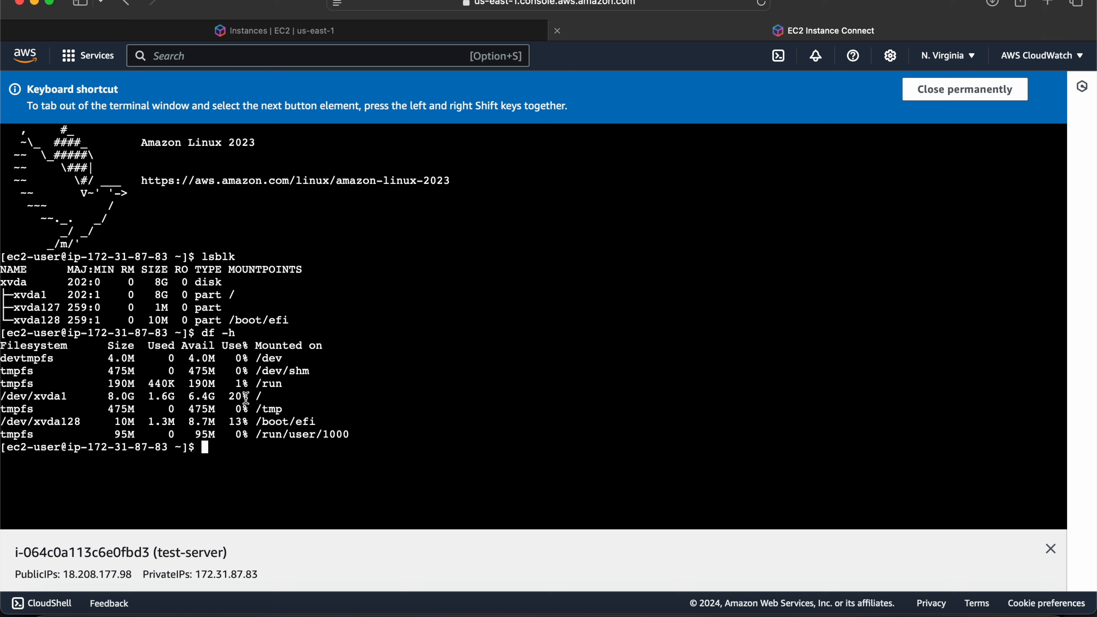
pyautogui.moveTo(265, 396); pyautogui.dragTo(2, 398)
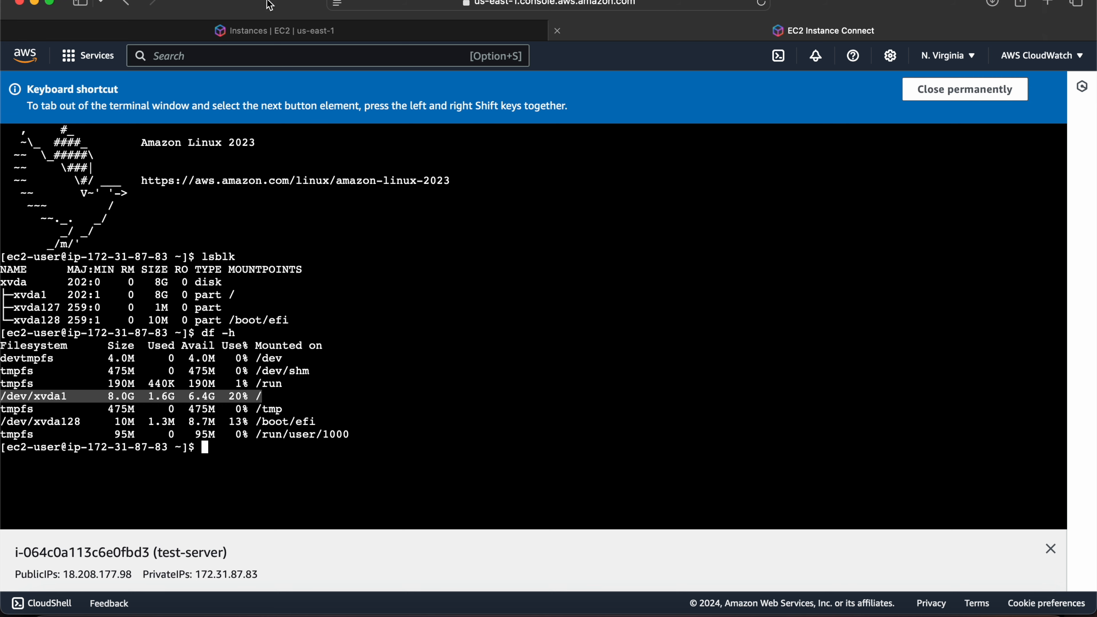
# Open the EBS volume attached to test-server from the instance's storage information in the EC2 console.
pyautogui.click(242, 31)
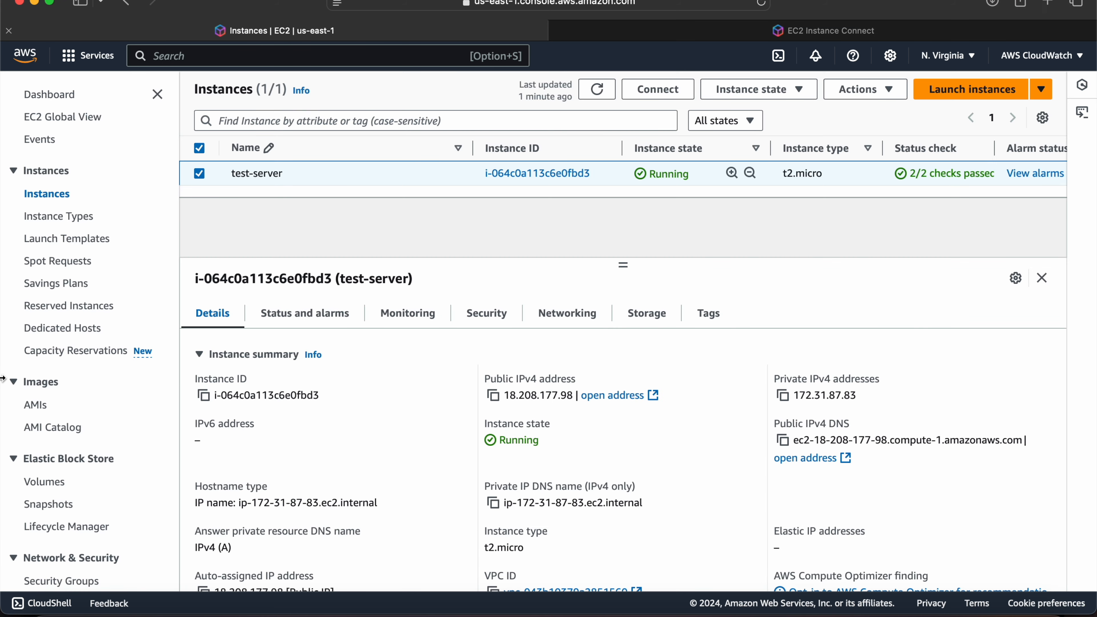
pyautogui.click(667, 317)
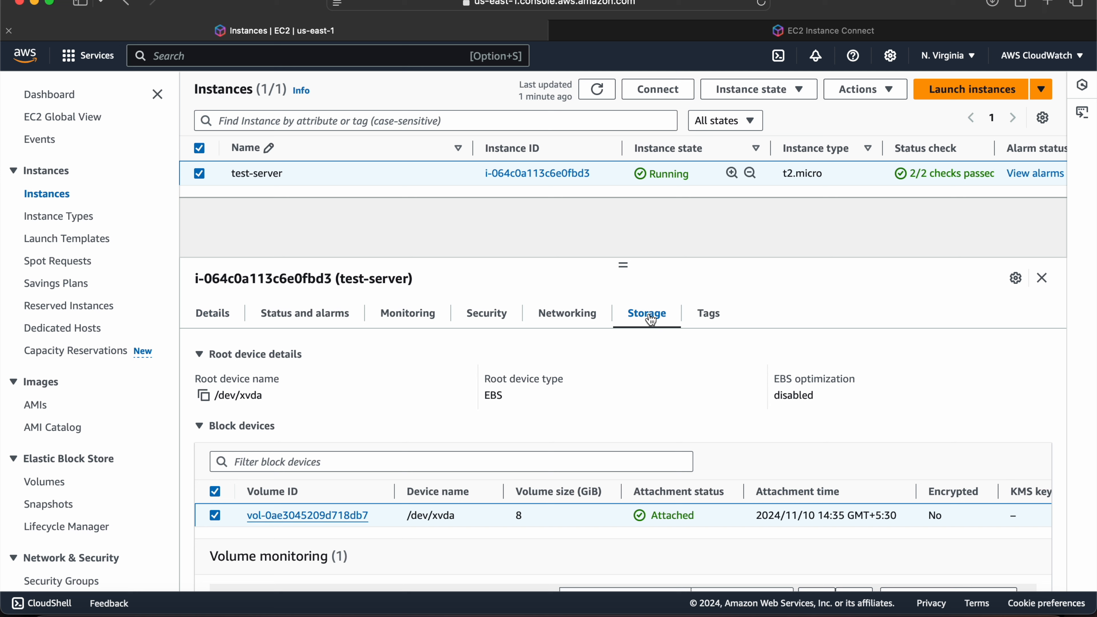
pyautogui.click(283, 517)
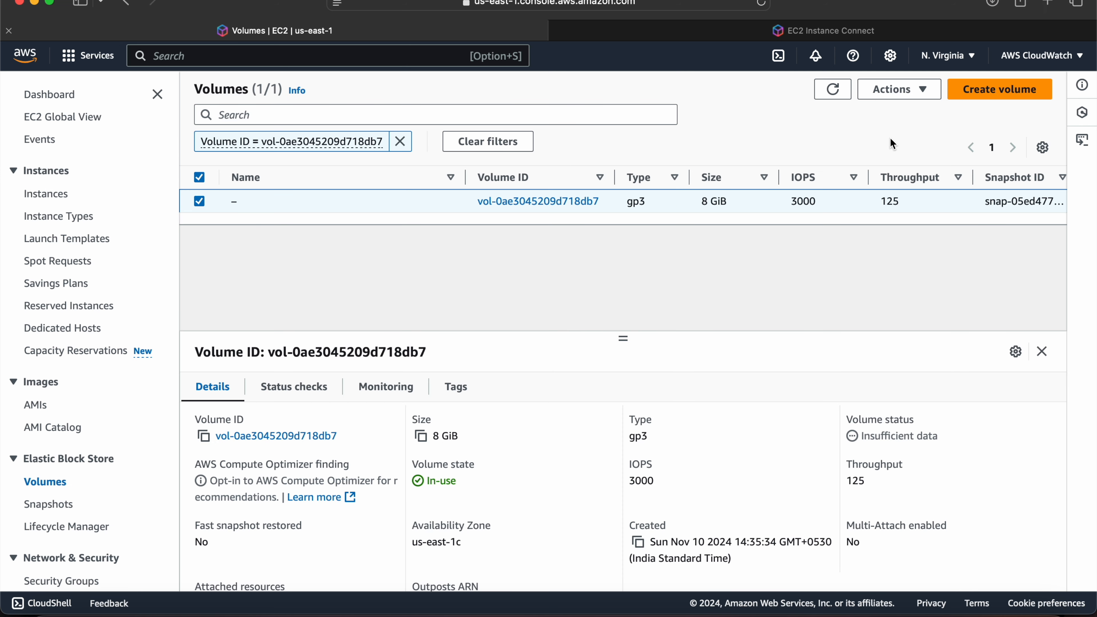
pyautogui.click(928, 91)
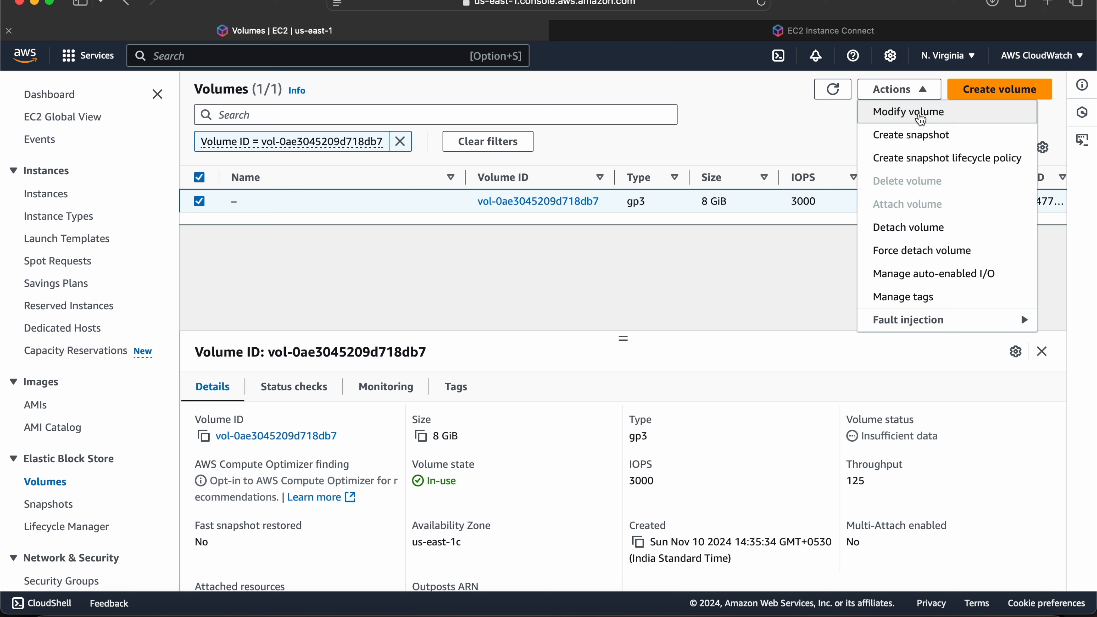
pyautogui.click(389, 274)
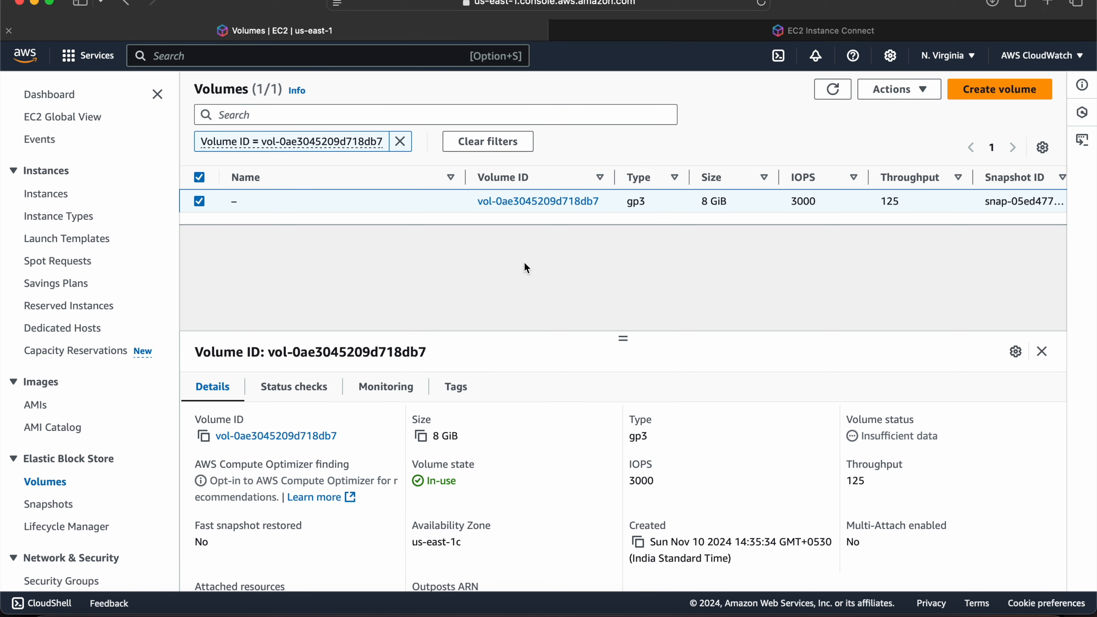
pyautogui.scroll(-2, 524, 263)
pyautogui.scroll(2, 623, 260)
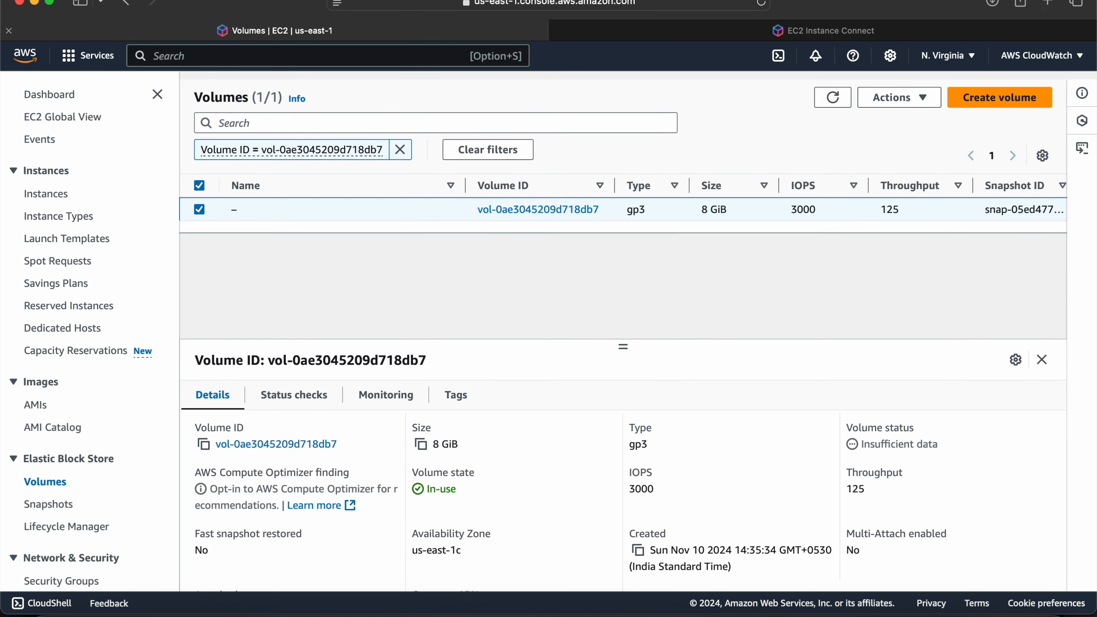
pyautogui.click(894, 89)
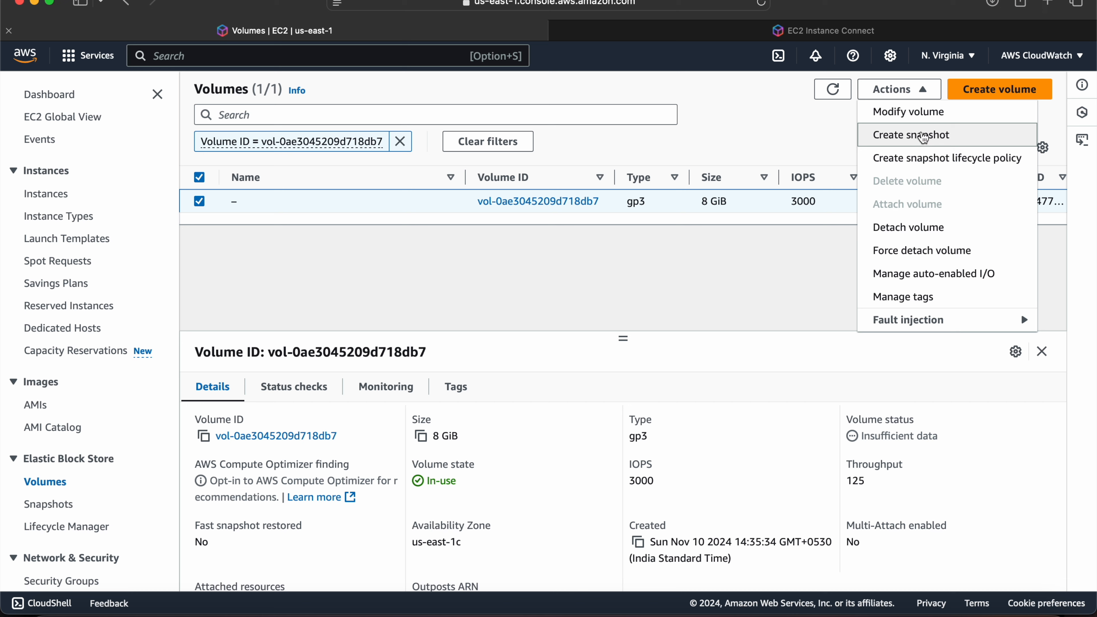
pyautogui.click(473, 301)
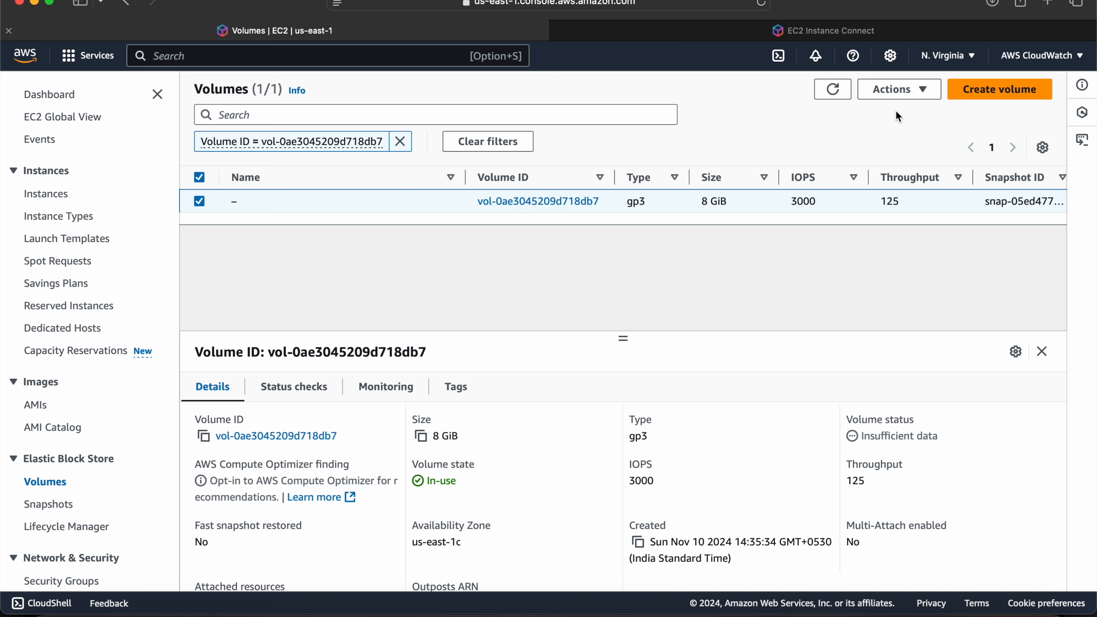
# Modify the attached EBS volume's size to 10 GiB and confirm the modification.
pyautogui.click(919, 95)
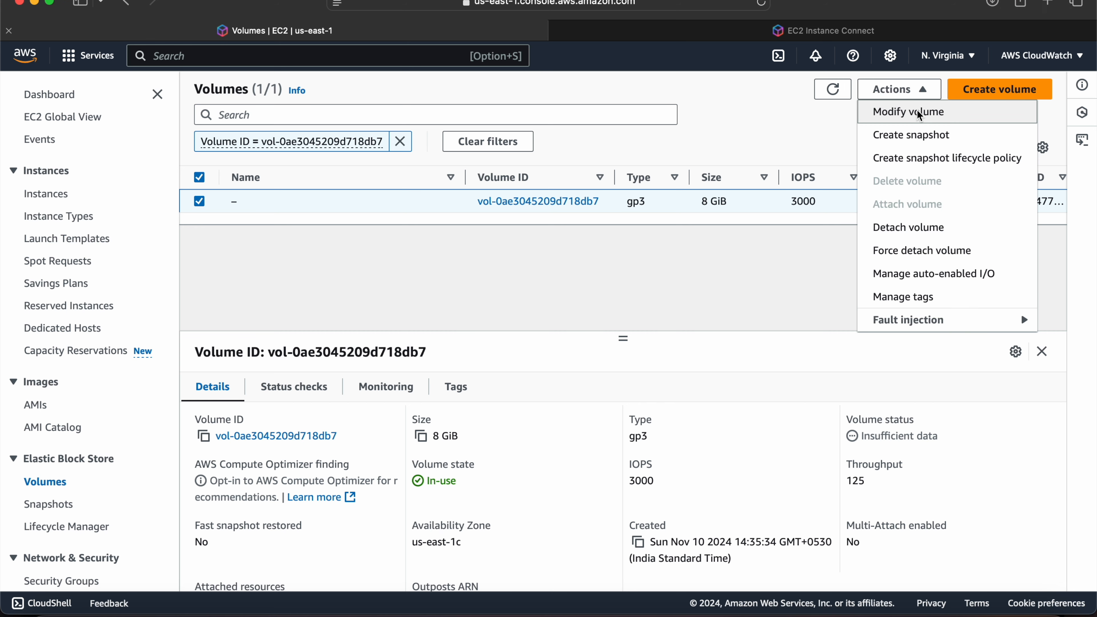
pyautogui.click(916, 110)
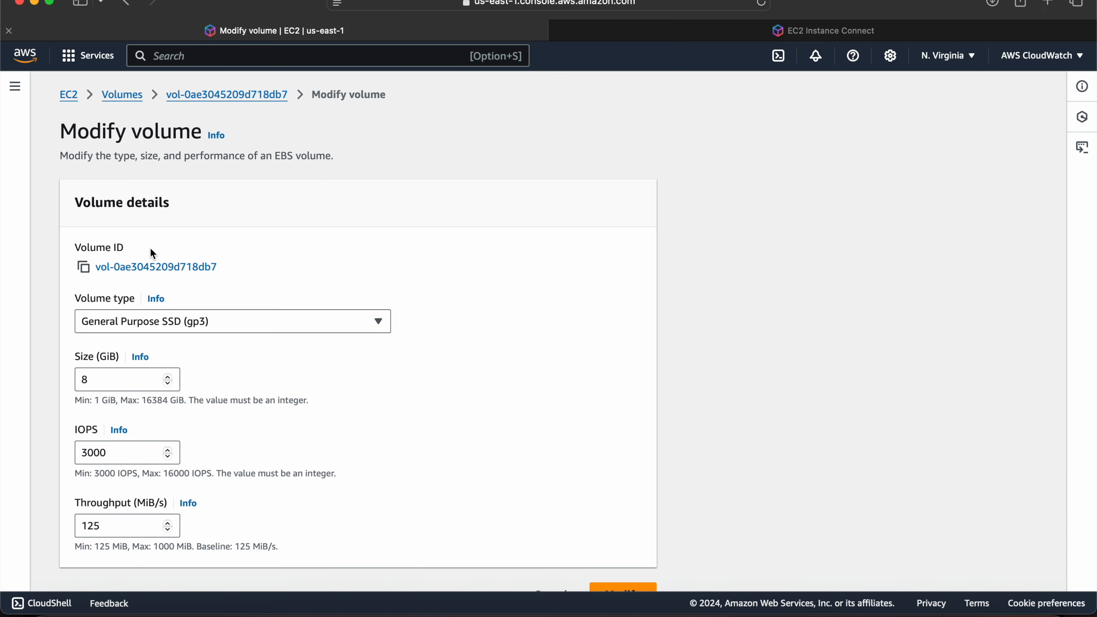
pyautogui.moveTo(100, 380); pyautogui.dragTo(50, 380)
pyautogui.write('10')
pyautogui.scroll(-2, 282, 427)
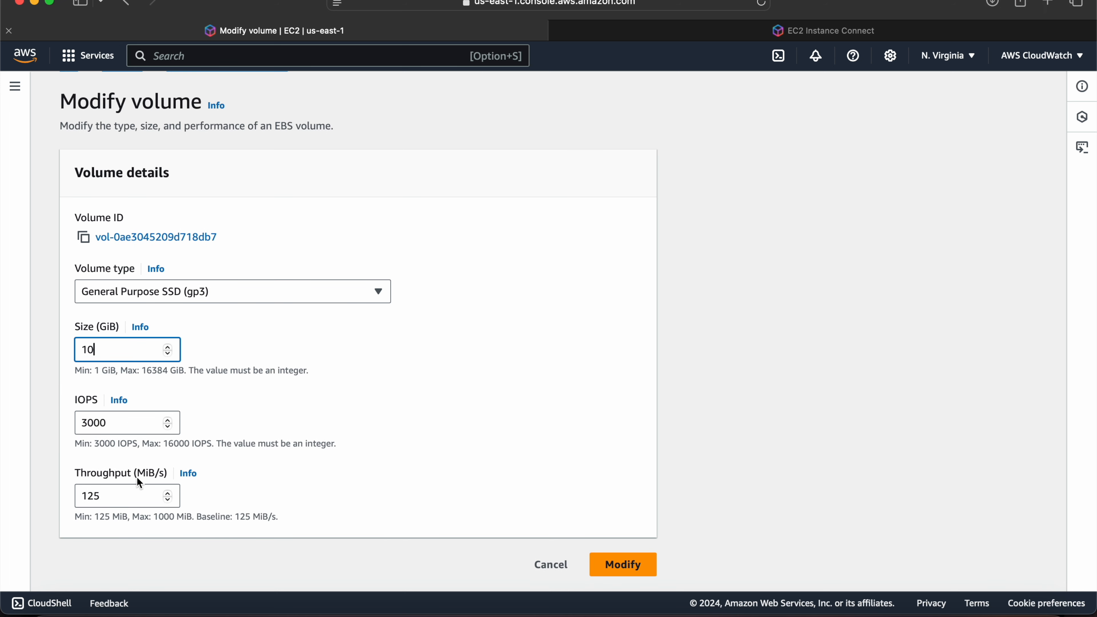
pyautogui.click(606, 572)
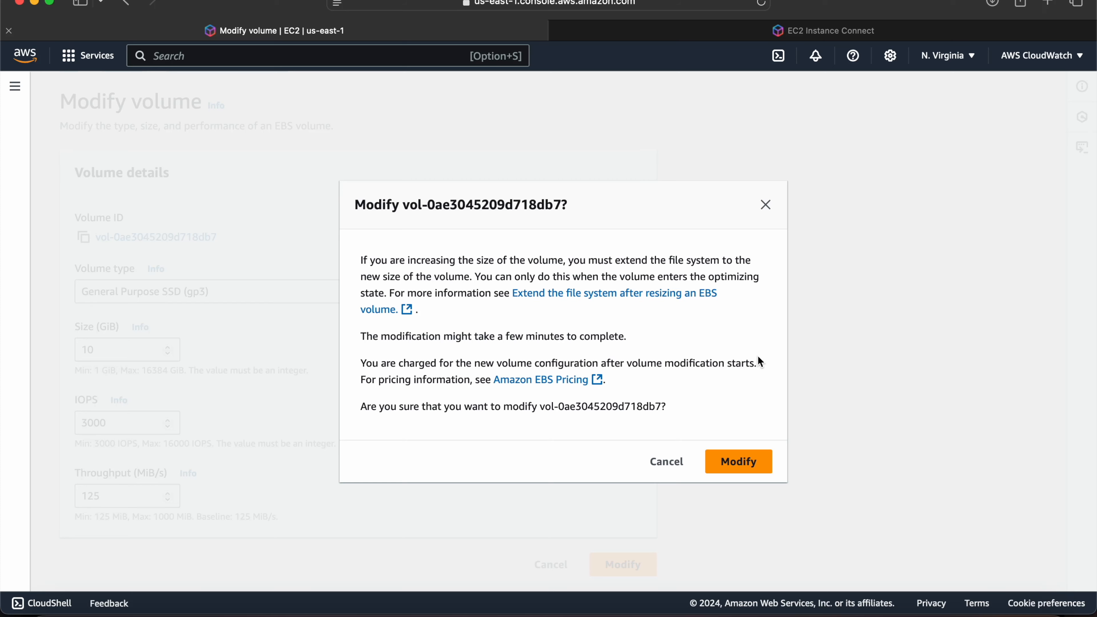
pyautogui.click(717, 465)
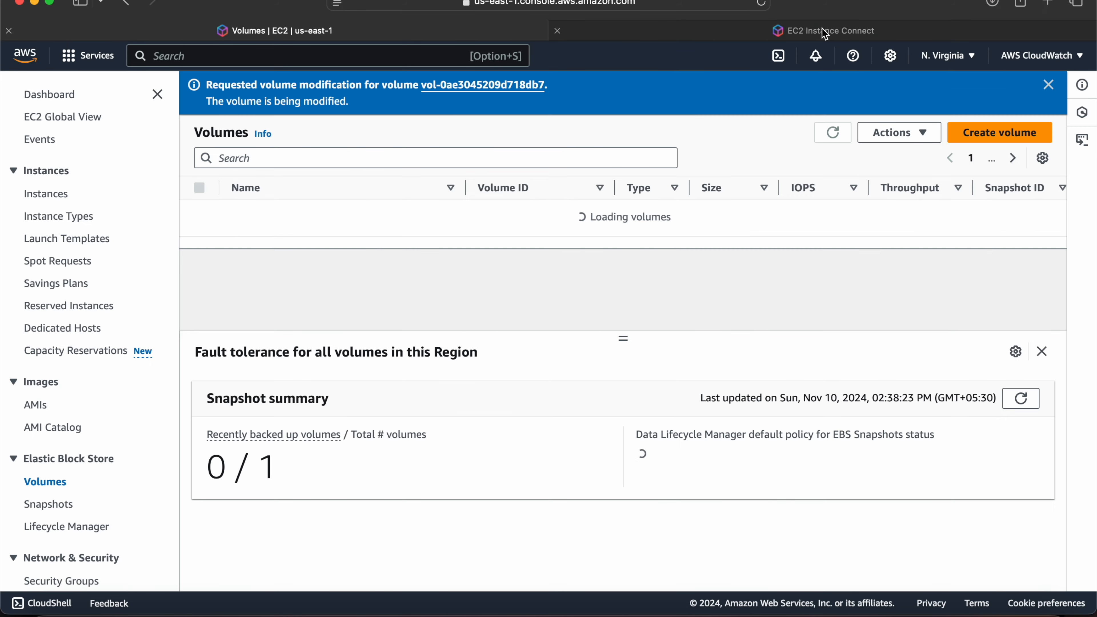
# Display /etc/fstab with cat in the test-server terminal and highlight the root filesystem's type.
pyautogui.click(823, 30)
pyautogui.click(477, 391)
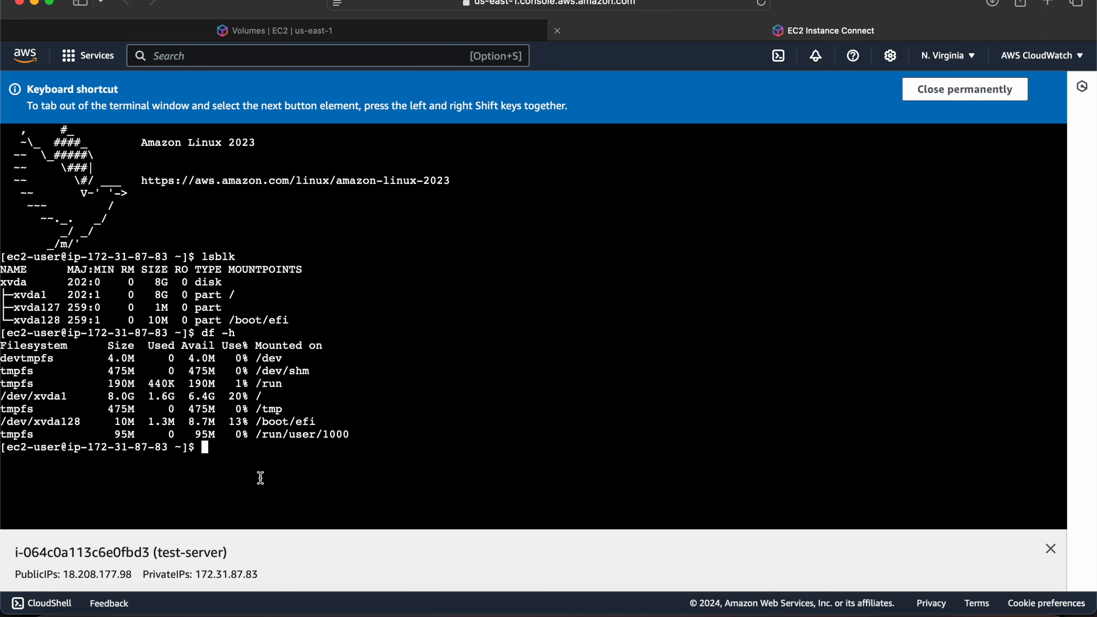
pyautogui.write('cat /etc/fstab')
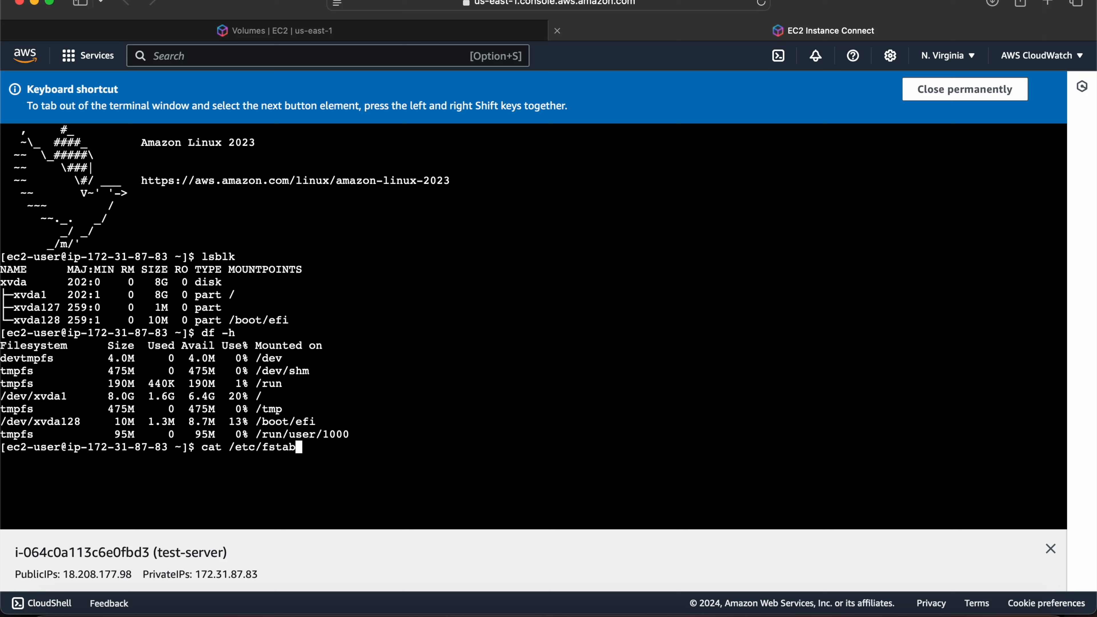
pyautogui.press('Return')
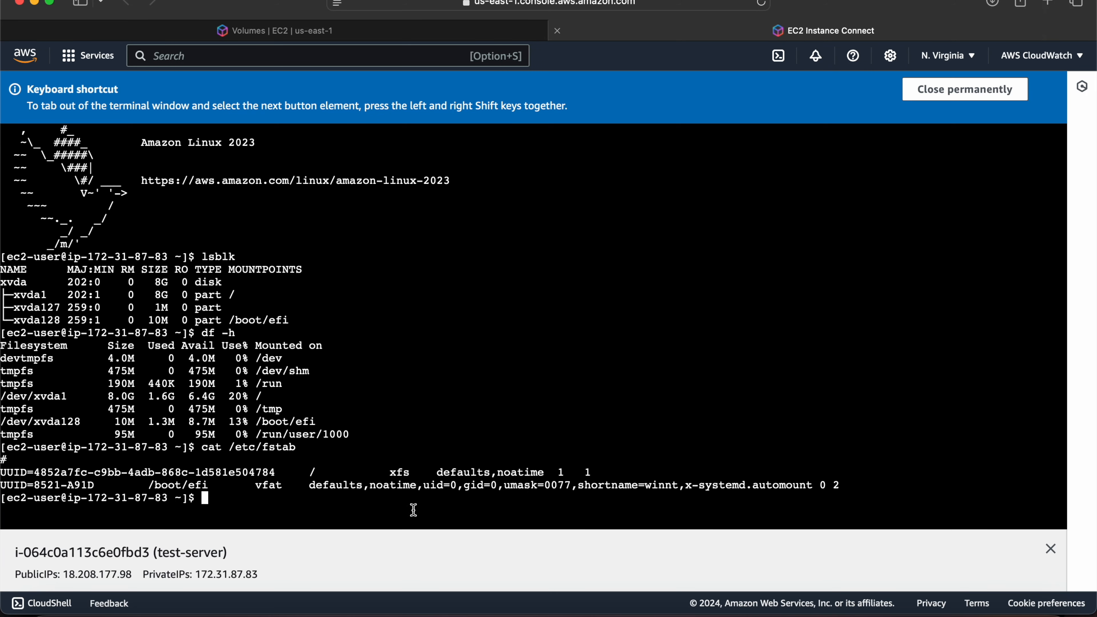
pyautogui.doubleClick(405, 473)
# Refresh the volumes list in the EC2 console and rerun lsblk in the test-server terminal to check the disk and partition sizes.
pyautogui.click(253, 31)
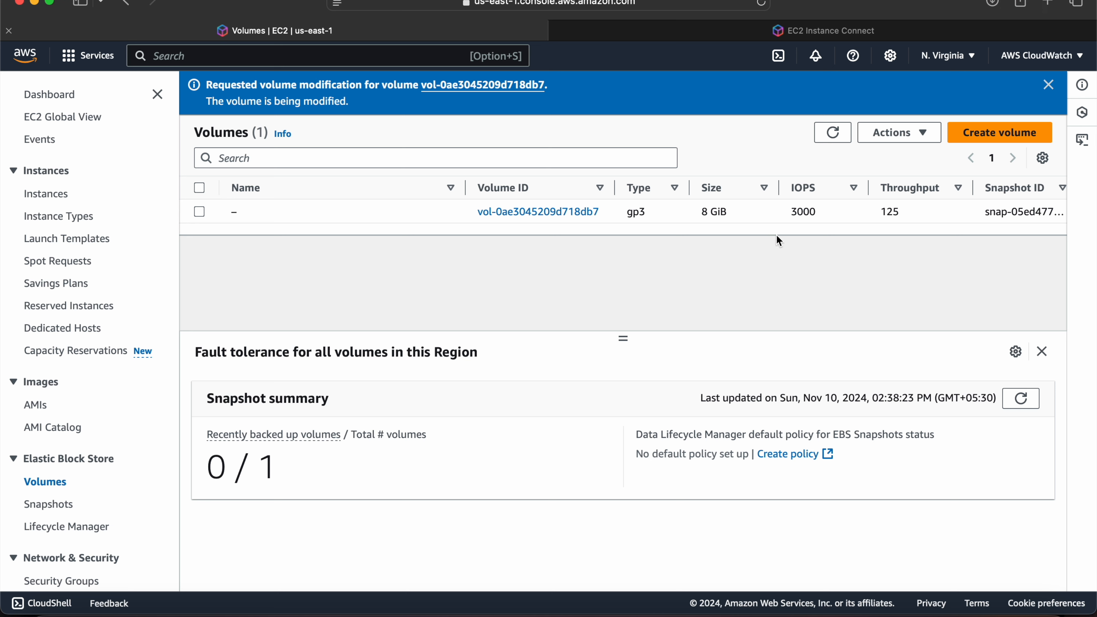
pyautogui.click(835, 139)
pyautogui.click(833, 32)
pyautogui.click(409, 334)
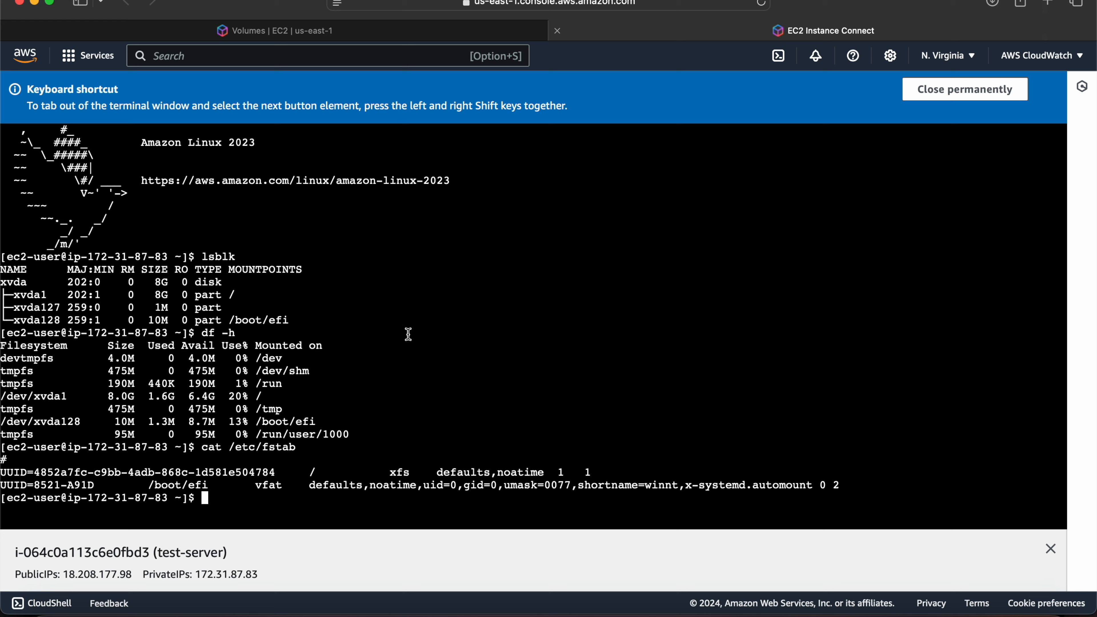
pyautogui.write('lsblk')
pyautogui.press('Return')
pyautogui.moveTo(155, 486); pyautogui.dragTo(172, 488)
pyautogui.click(384, 505)
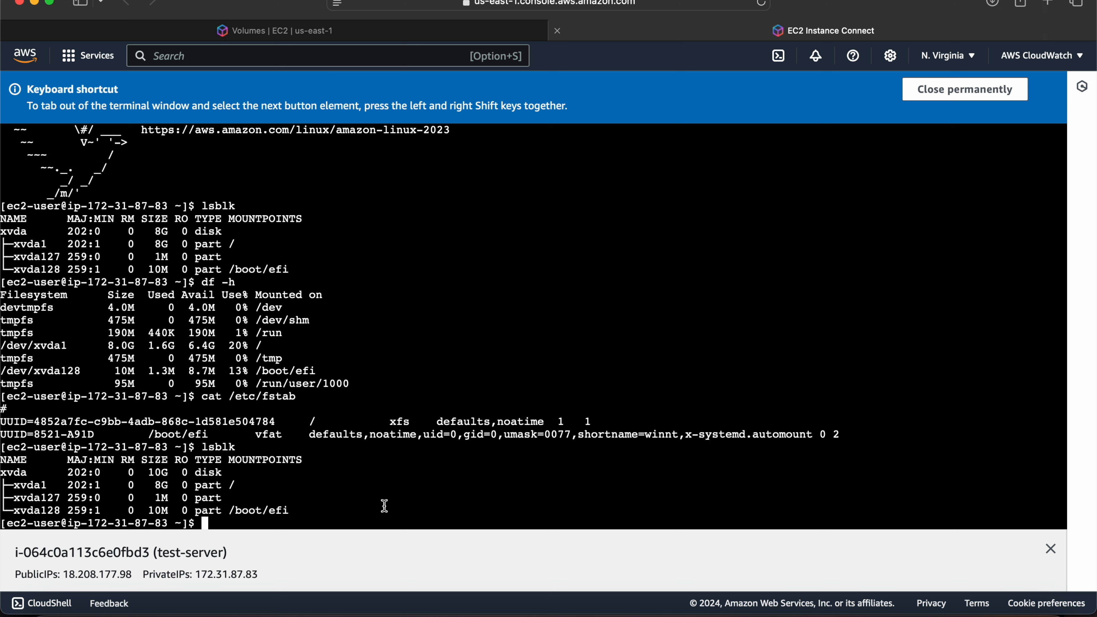
# Check the filesystem usage again with df -h and highlight the size and usage figures of /dev/xvda1.
pyautogui.write('df -h')
pyautogui.press('Return')
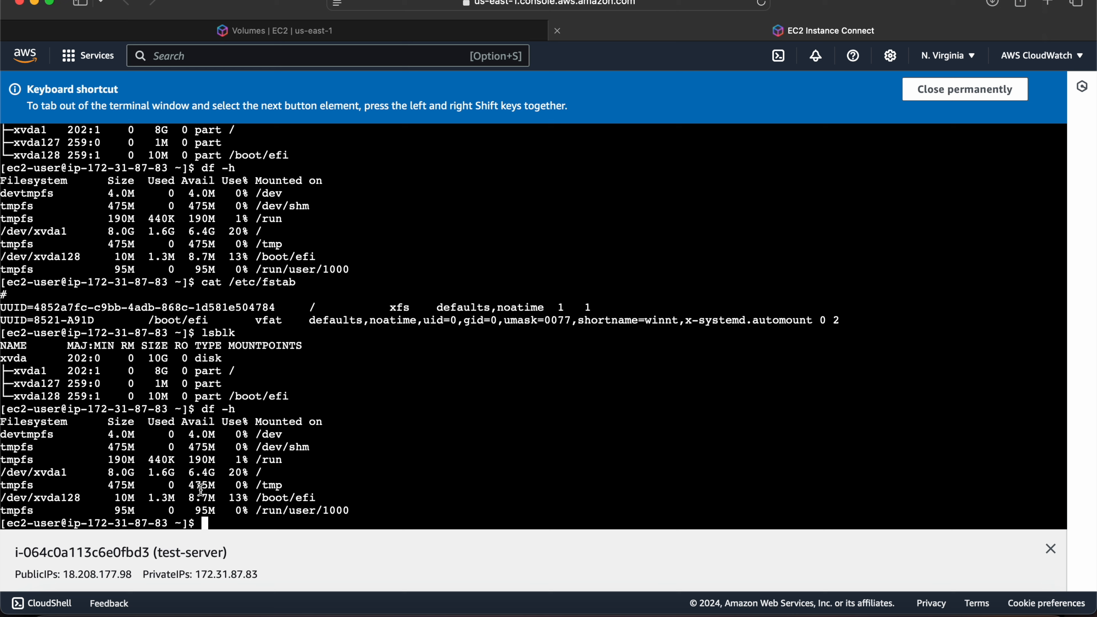
pyautogui.moveTo(275, 469); pyautogui.dragTo(296, 467)
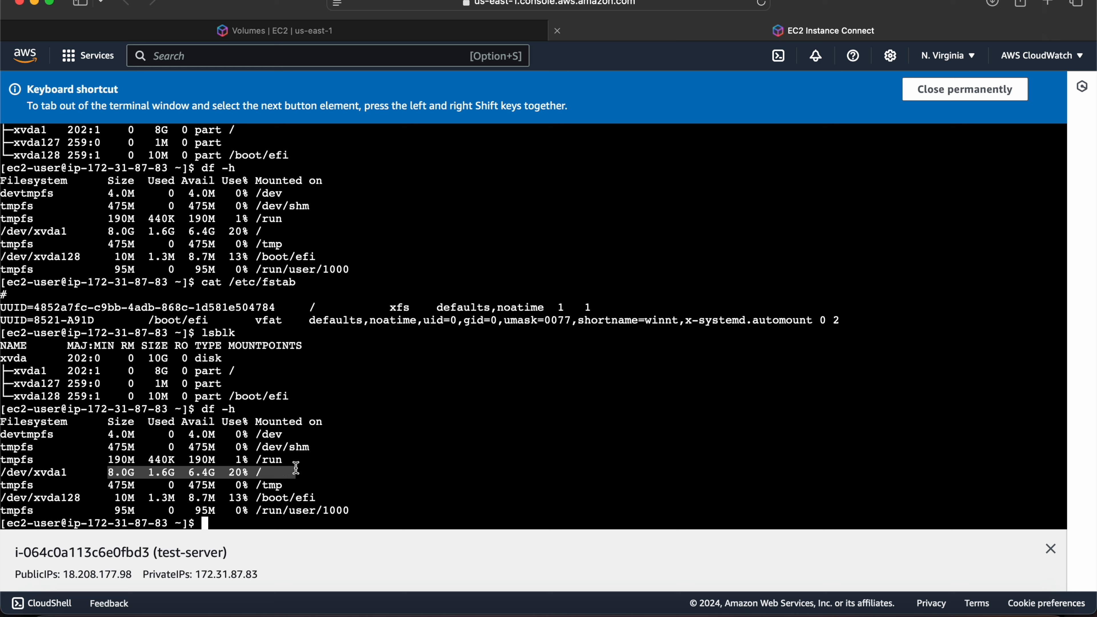
# Clear the terminal output with the clear command.
pyautogui.click(463, 420)
pyautogui.write('clear')
pyautogui.press('Return')
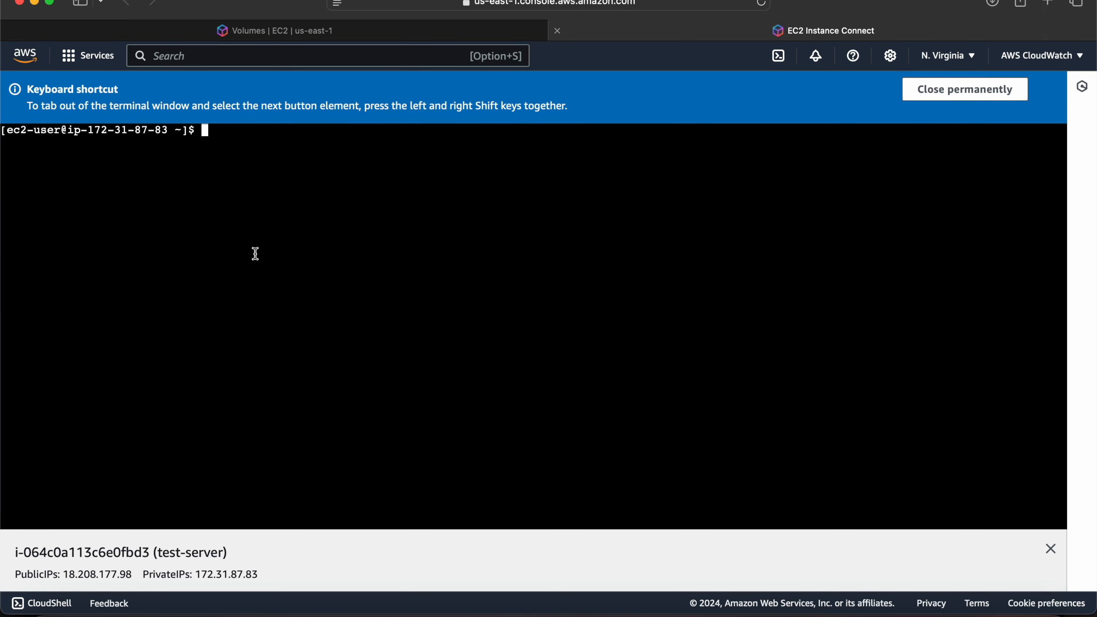
pyautogui.write('grwo')
pyautogui.press('BackSpace')
pyautogui.press('BackSpace')
pyautogui.press('BackSpace')
pyautogui.press('BackSpace')
pyautogui.write('growpart')
pyautogui.press('BackSpace')
pyautogui.press('BackSpace')
pyautogui.press('BackSpace')
pyautogui.press('BackSpace')
pyautogui.press('BackSpace')
pyautogui.press('BackSpace')
pyautogui.press('BackSpace')
pyautogui.press('BackSpace')
pyautogui.press('BackSpace')
pyautogui.write('growpart /dev/x')
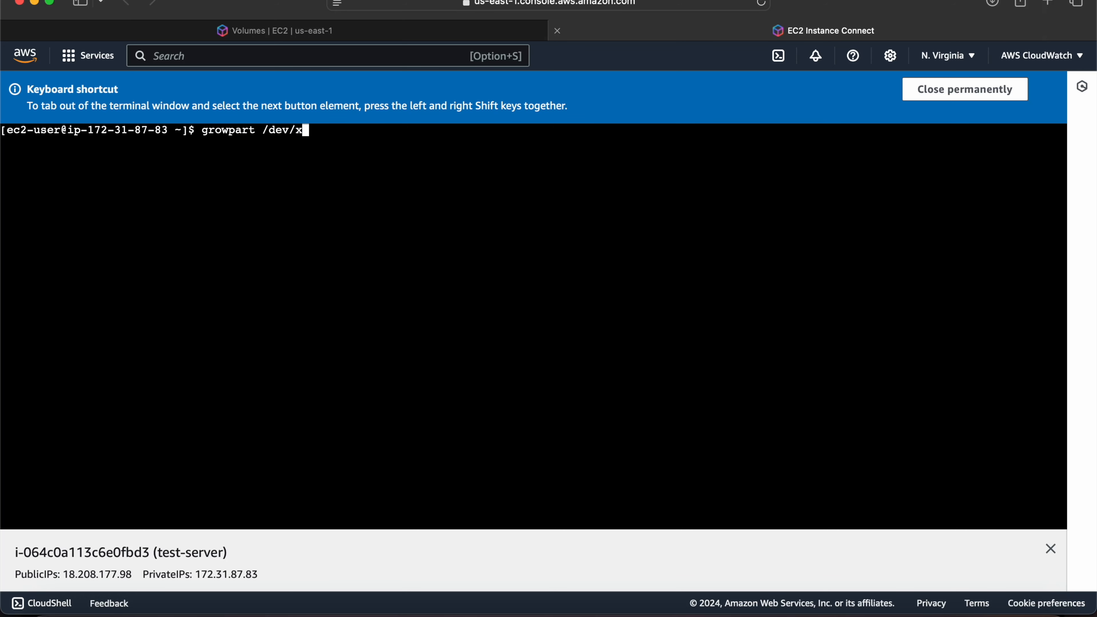
pyautogui.write('vda1')
pyautogui.press('BackSpace')
pyautogui.press('BackSpace')
pyautogui.press('BackSpace')
pyautogui.press('BackSpace')
pyautogui.press('BackSpace')
pyautogui.press('BackSpace')
pyautogui.press('BackSpace')
pyautogui.press('BackSpace')
pyautogui.press('BackSpace')
pyautogui.press('BackSpace')
pyautogui.press('BackSpace')
pyautogui.press('BackSpace')
pyautogui.press('BackSpace')
pyautogui.press('BackSpace')
pyautogui.press('BackSpace')
pyautogui.press('BackSpace')
# Run df -h and copy the root filesystem's device path /dev/xvda1 from the output.
pyautogui.press('BackSpace')
pyautogui.press('BackSpace')
pyautogui.press('BackSpace')
pyautogui.write('df -j')
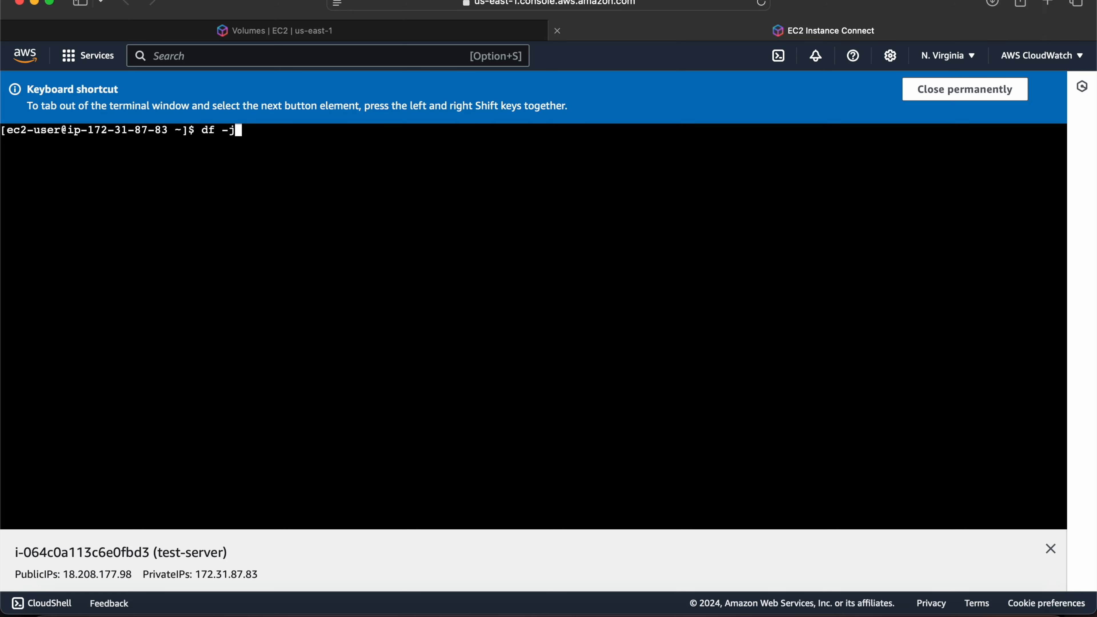
pyautogui.press('BackSpace')
pyautogui.write('h')
pyautogui.press('Return')
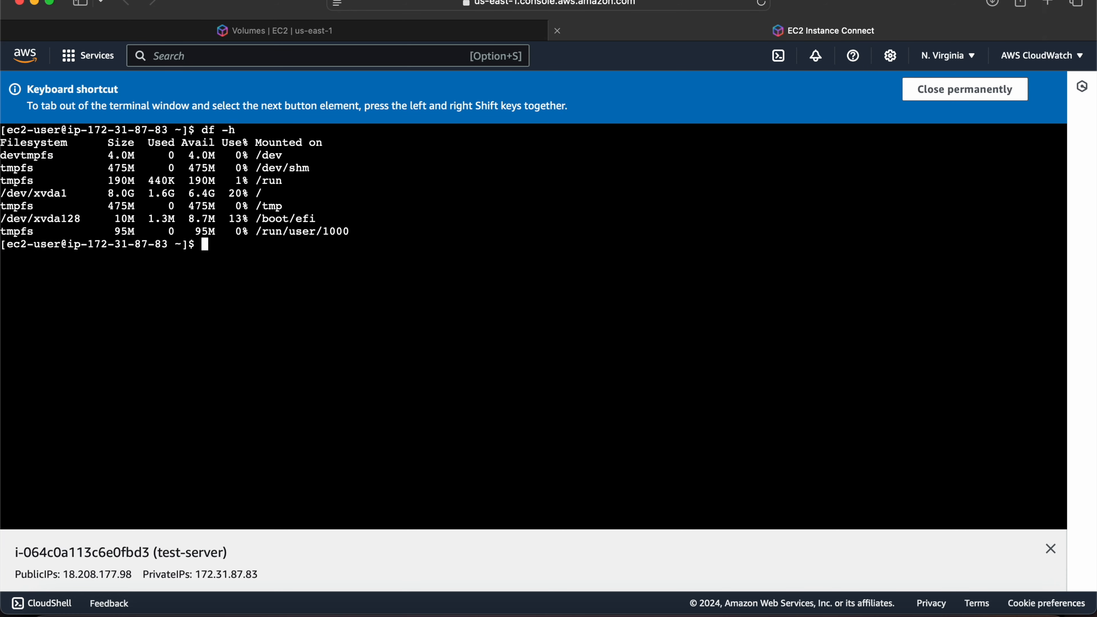
pyautogui.moveTo(67, 193); pyautogui.dragTo(3, 193)
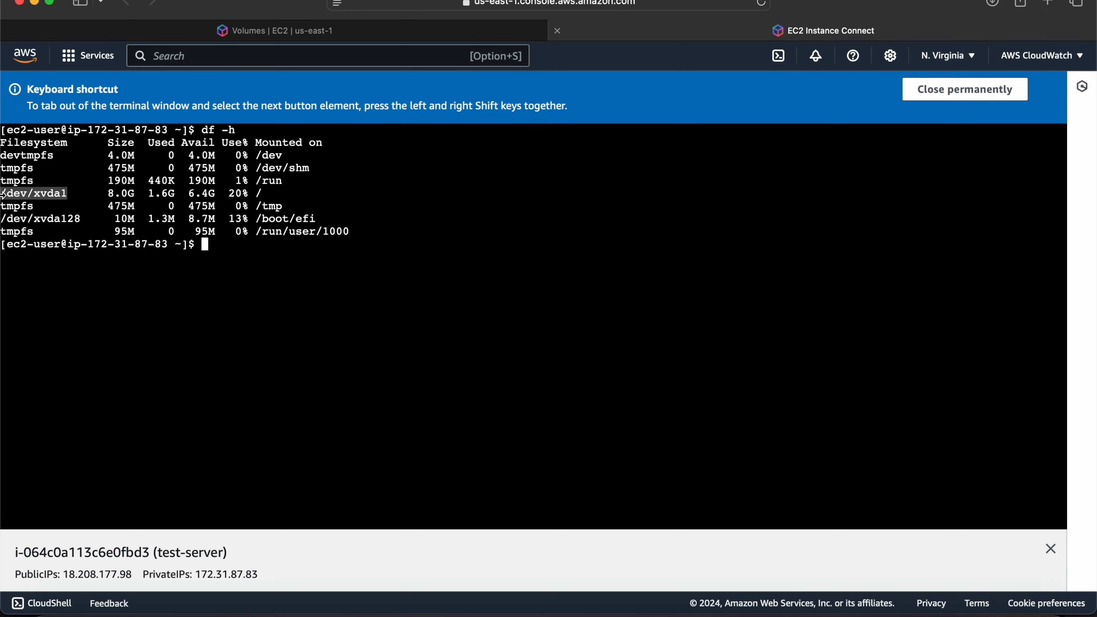
pyautogui.rightClick(9, 194)
pyautogui.click(60, 280)
# Try to extend the root partition by running growpart /dev/xvda 1, checking the handwritten OneNote notes before executing it.
pyautogui.write('gr')
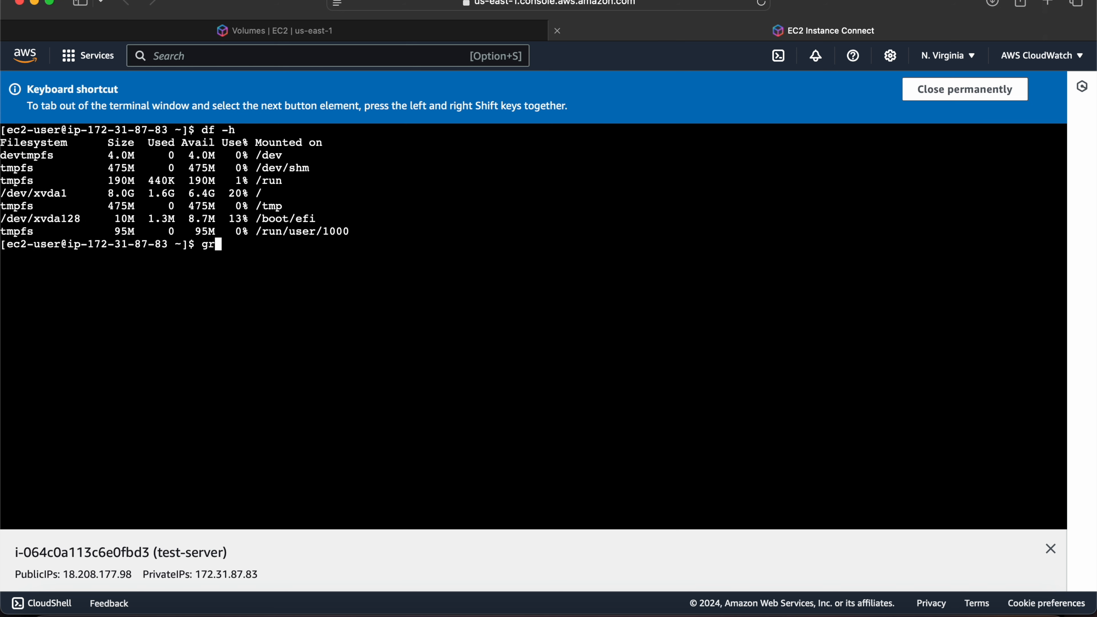
pyautogui.write('owpart')
pyautogui.press('super+v')
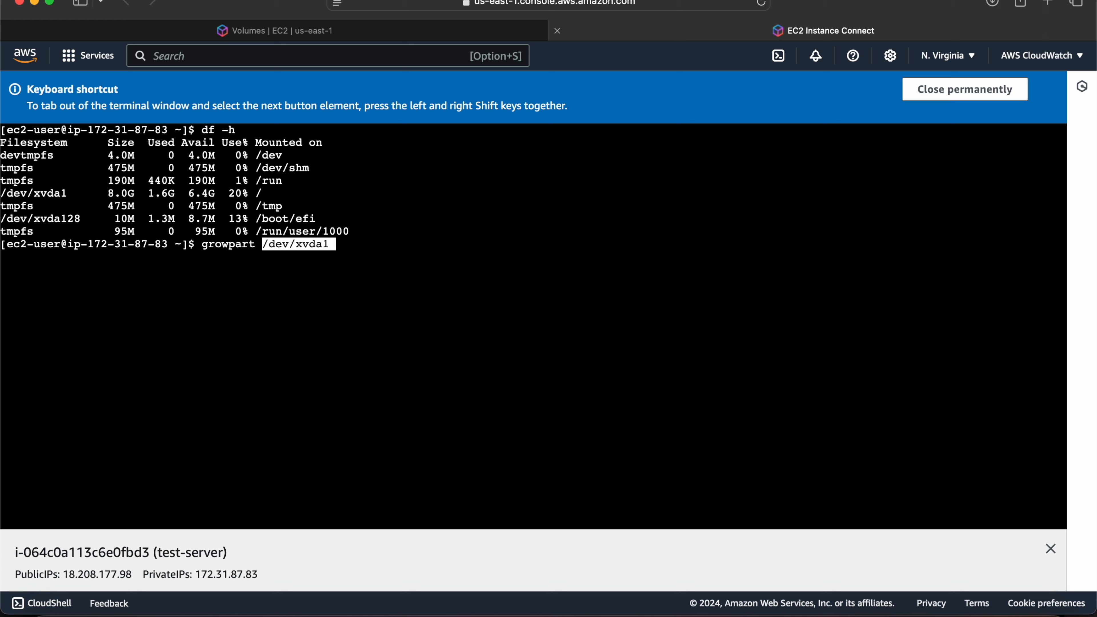
pyautogui.press('BackSpace')
pyautogui.press('BackSpace')
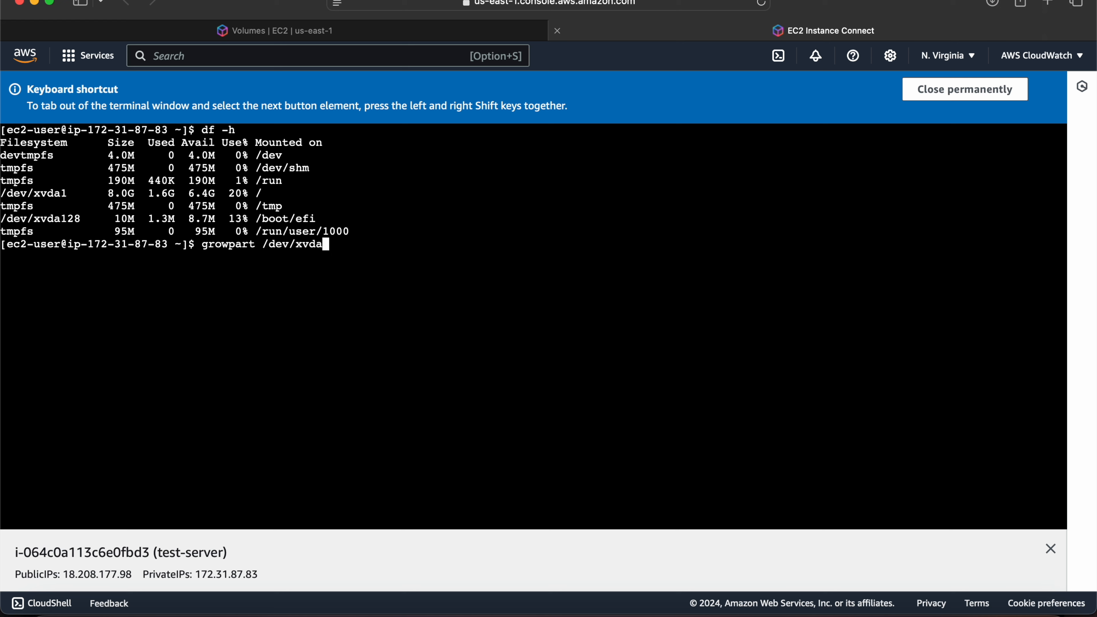
pyautogui.write('1')
pyautogui.click(912, 612)
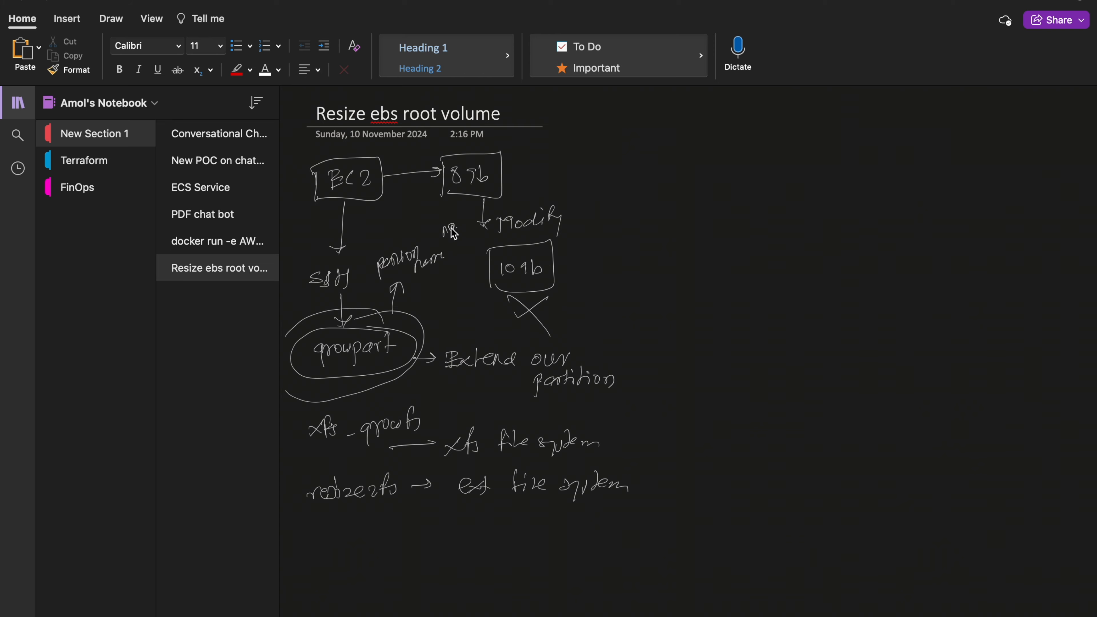
pyautogui.hotkey('ctrl', 'Left')
pyautogui.moveTo(263, 244); pyautogui.dragTo(314, 244)
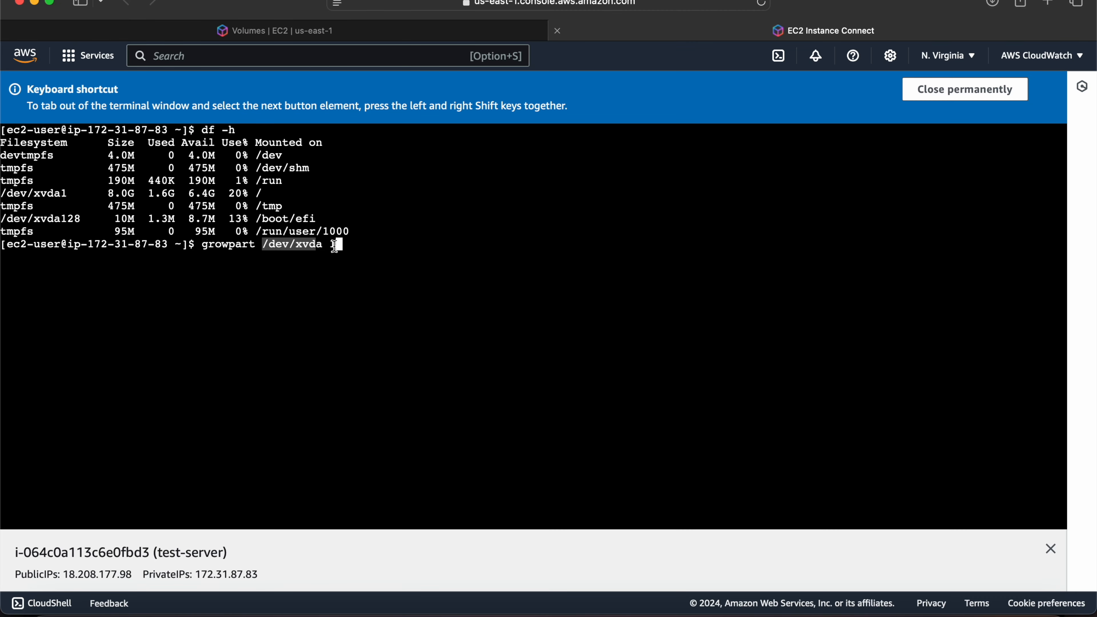
pyautogui.click(388, 254)
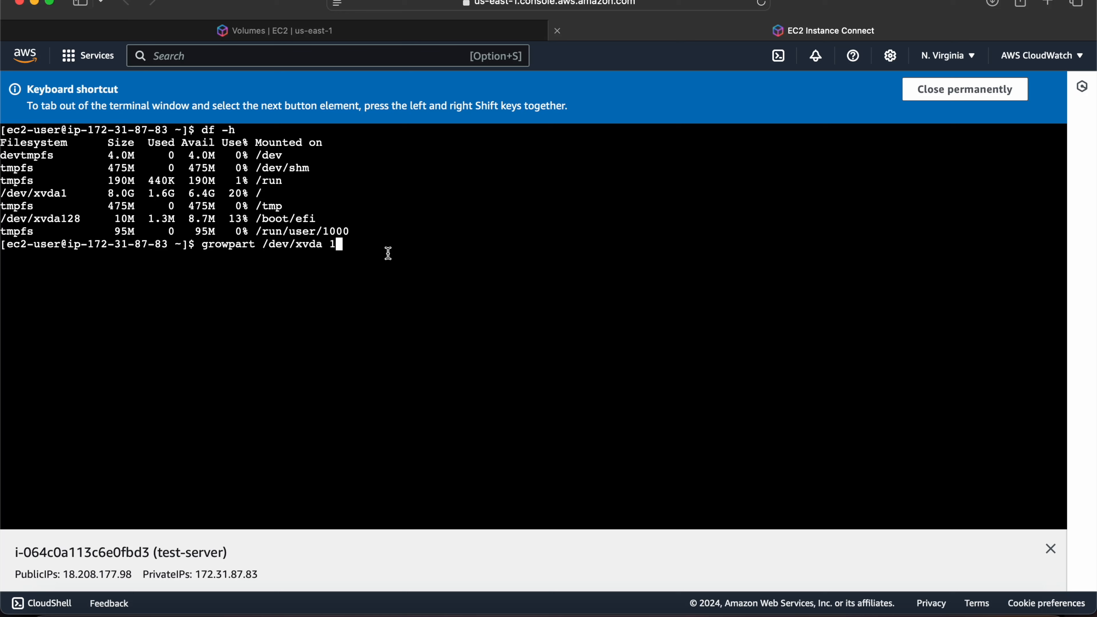
pyautogui.press('Return')
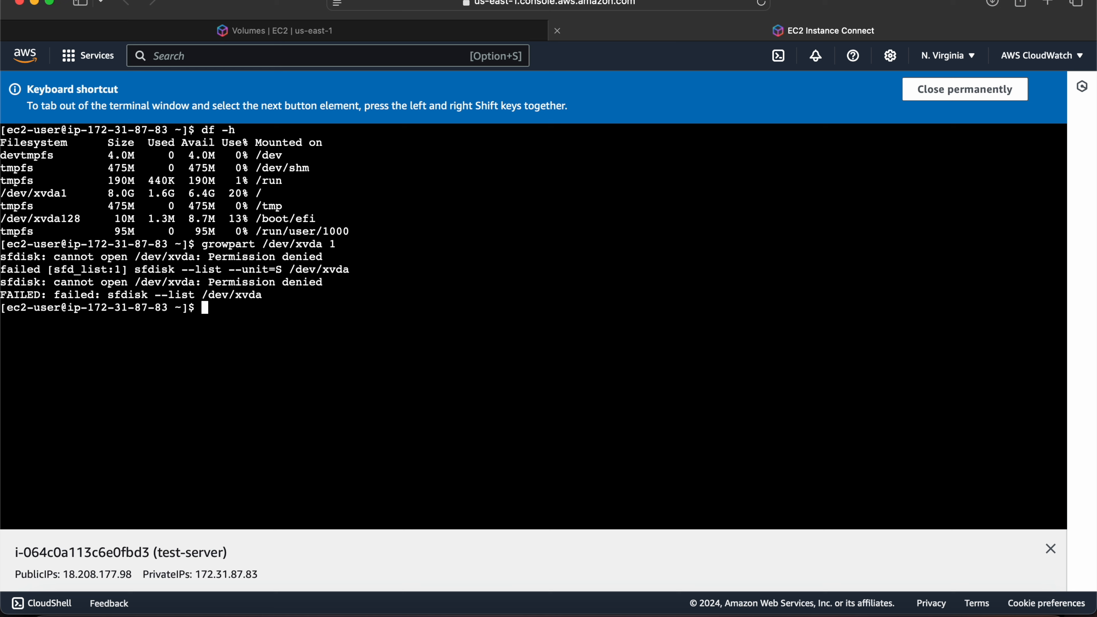
# Extend the root partition by running sudo growpart /dev/xvda 1 and highlight the first word of its output.
pyautogui.press('Up')
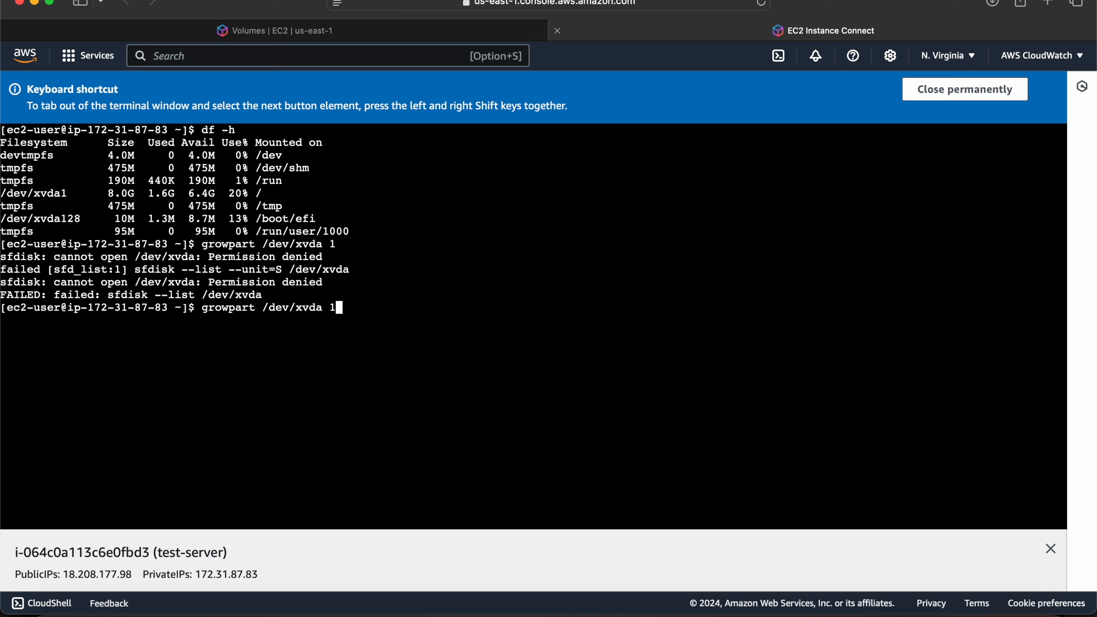
pyautogui.press('Left')
pyautogui.press('Left')
pyautogui.press('Left')
pyautogui.press('Left')
pyautogui.press('Left')
pyautogui.press('Left')
pyautogui.press('Left')
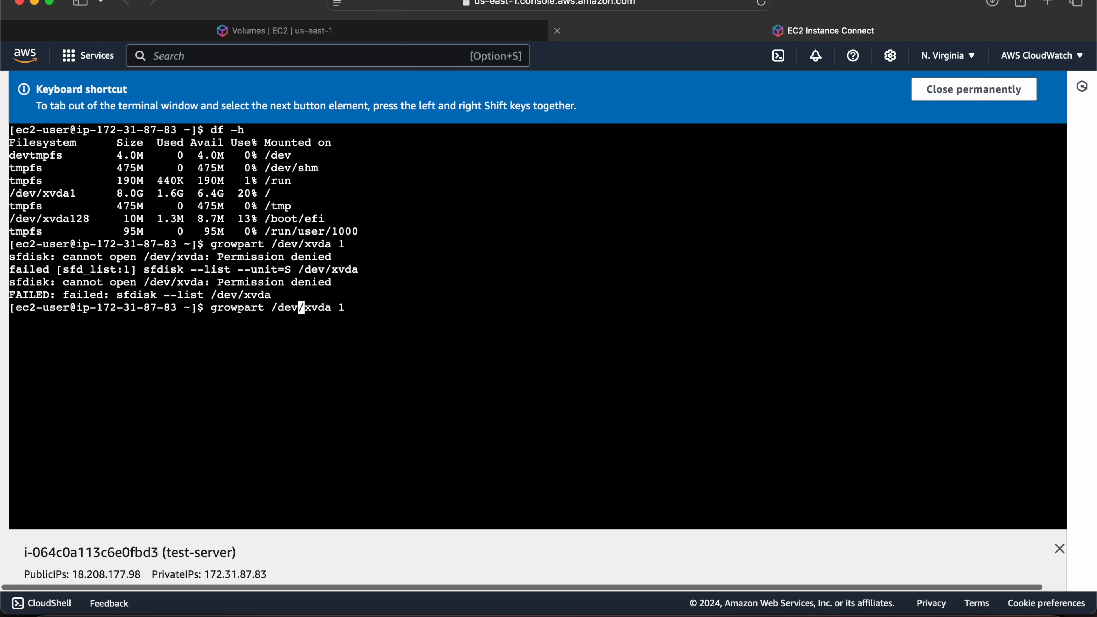
pyautogui.press('Left')
pyautogui.press('Left')
pyautogui.press('Left')
pyautogui.press('Left')
pyautogui.press('Left')
pyautogui.press('Left')
pyautogui.press('Left')
pyautogui.press('Left')
pyautogui.press('Left')
pyautogui.press('Left')
pyautogui.press('Left')
pyautogui.press('Left')
pyautogui.press('Left')
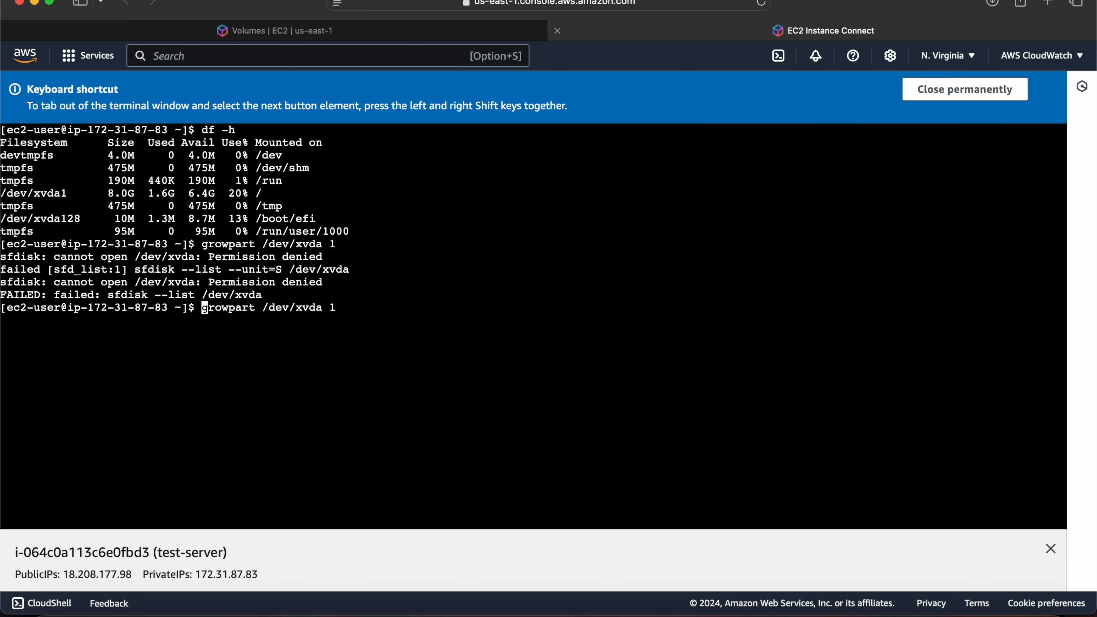
pyautogui.write('sud')
pyautogui.press('BackSpace')
pyautogui.write('o')
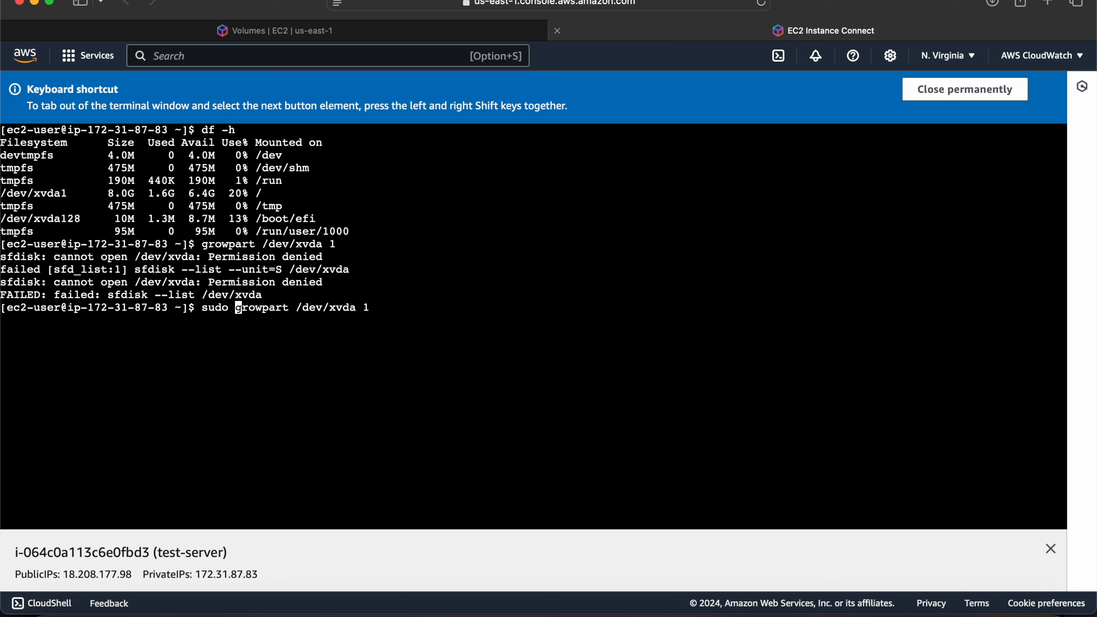
pyautogui.press('Return')
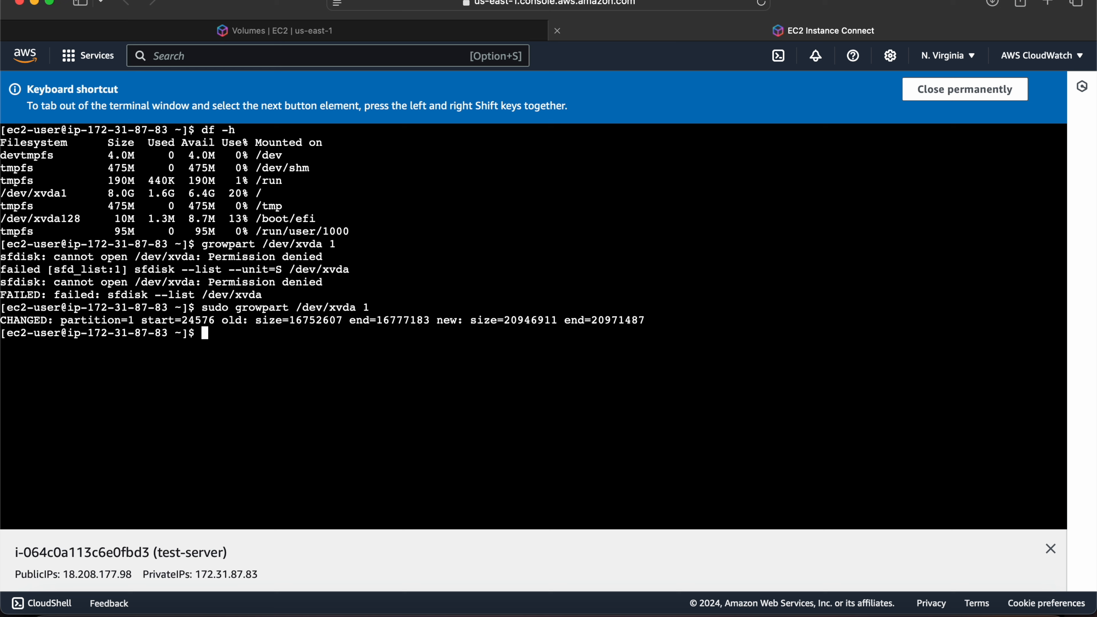
pyautogui.moveTo(2, 321); pyautogui.dragTo(54, 321)
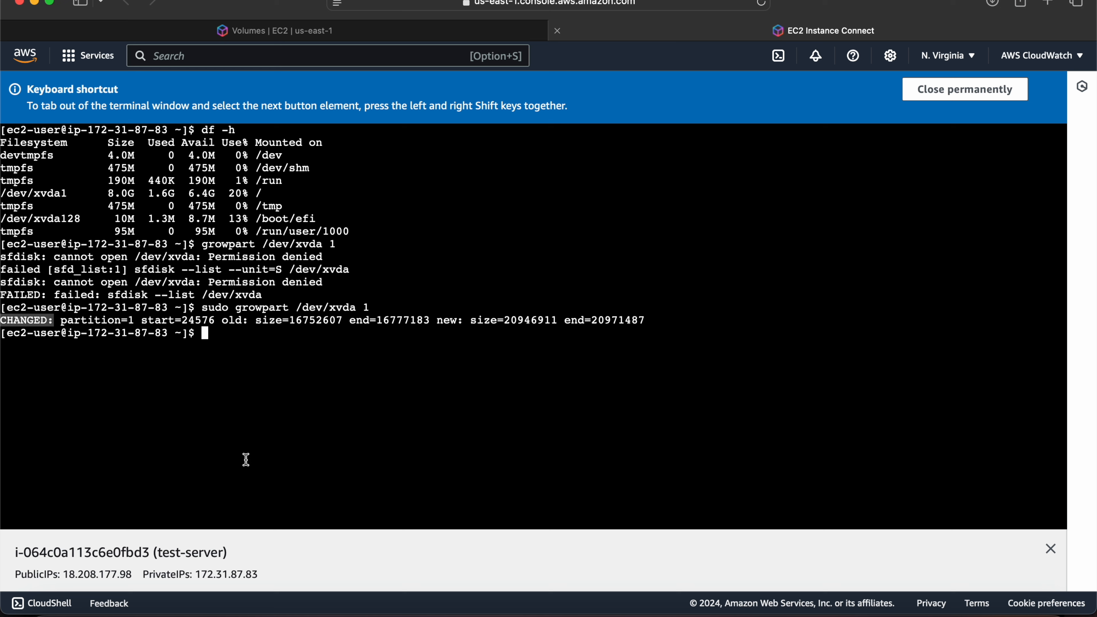
pyautogui.click(295, 435)
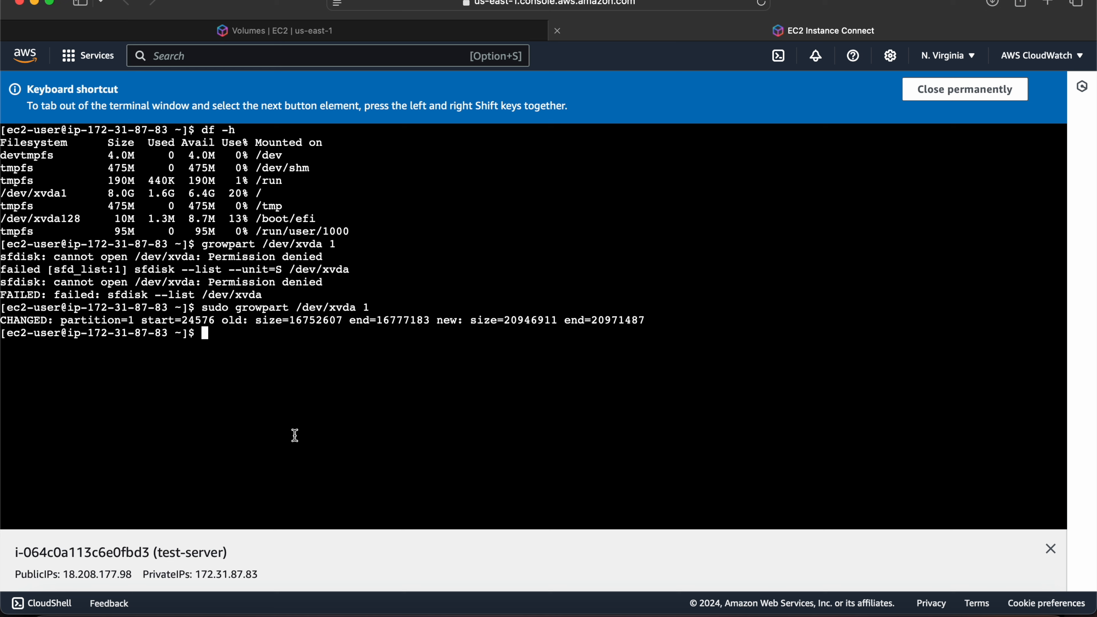
# Run df -h again and check the size of the root filesystem /dev/xvda1.
pyautogui.press('Up')
pyautogui.press('Up')
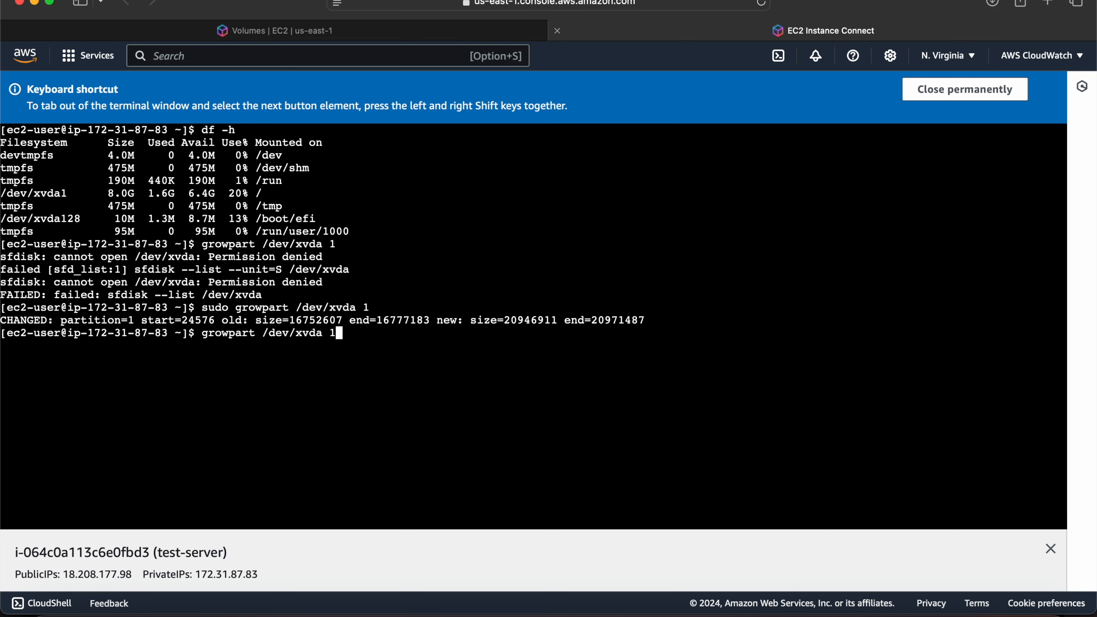
pyautogui.press('Up')
pyautogui.press('Return')
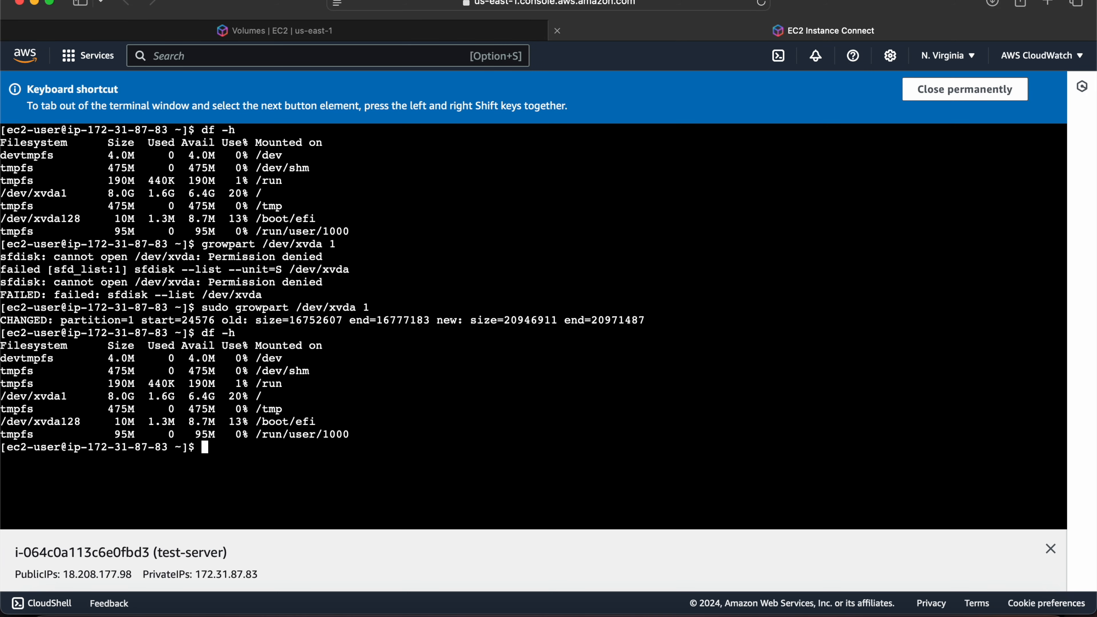
pyautogui.click(108, 396)
pyautogui.doubleClick(107, 396)
pyautogui.click(321, 465)
# Run lsblk to check the sizes of the xvda disk and its partitions.
pyautogui.press('Up')
pyautogui.press('Up')
pyautogui.press('Up')
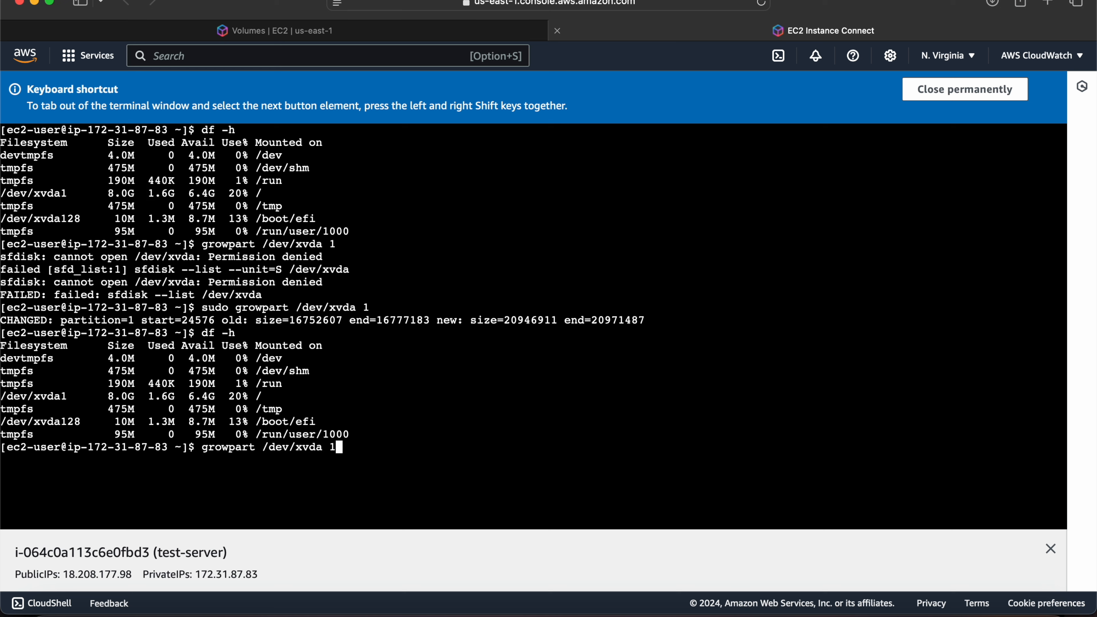
pyautogui.press('Up')
pyautogui.press('Up')
pyautogui.press('Down')
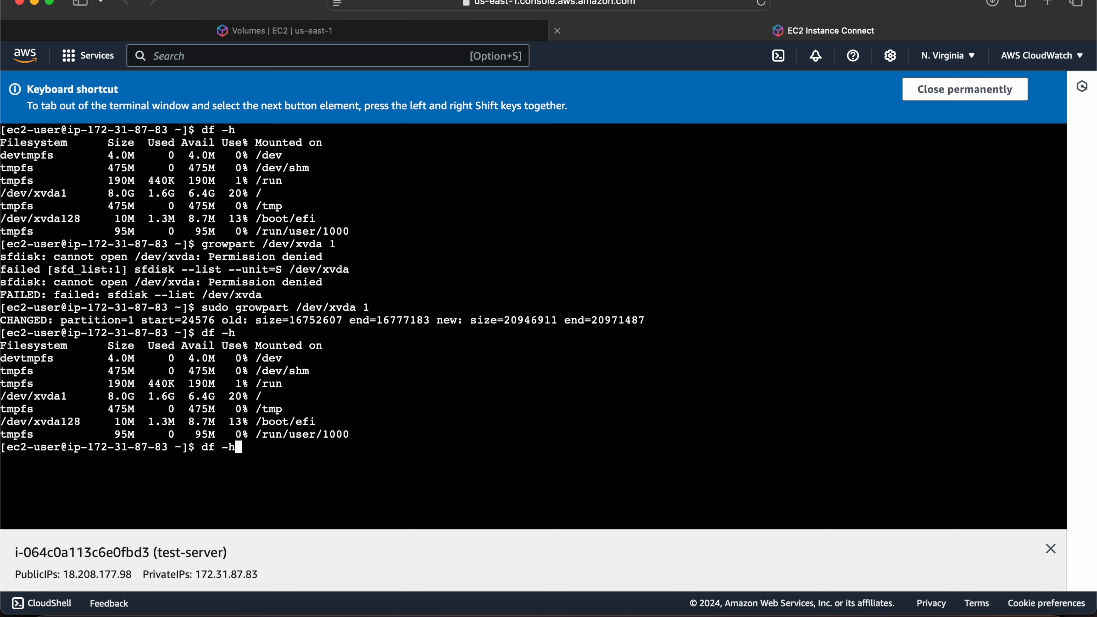
pyautogui.press('Up')
pyautogui.press('Up')
pyautogui.press('Up')
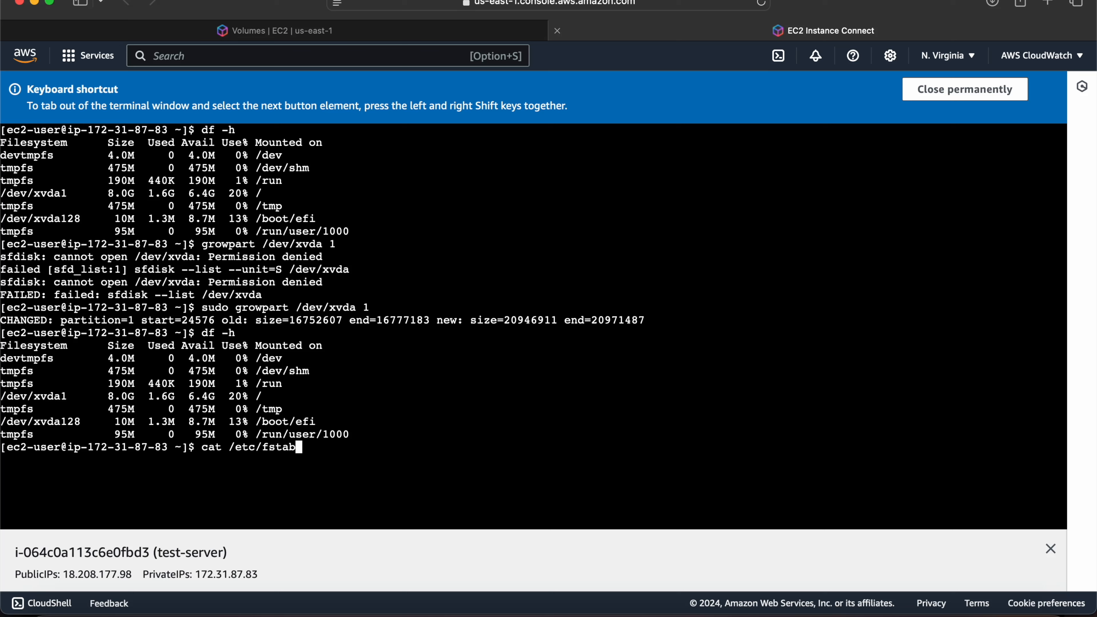
pyautogui.press('Down')
pyautogui.press('Return')
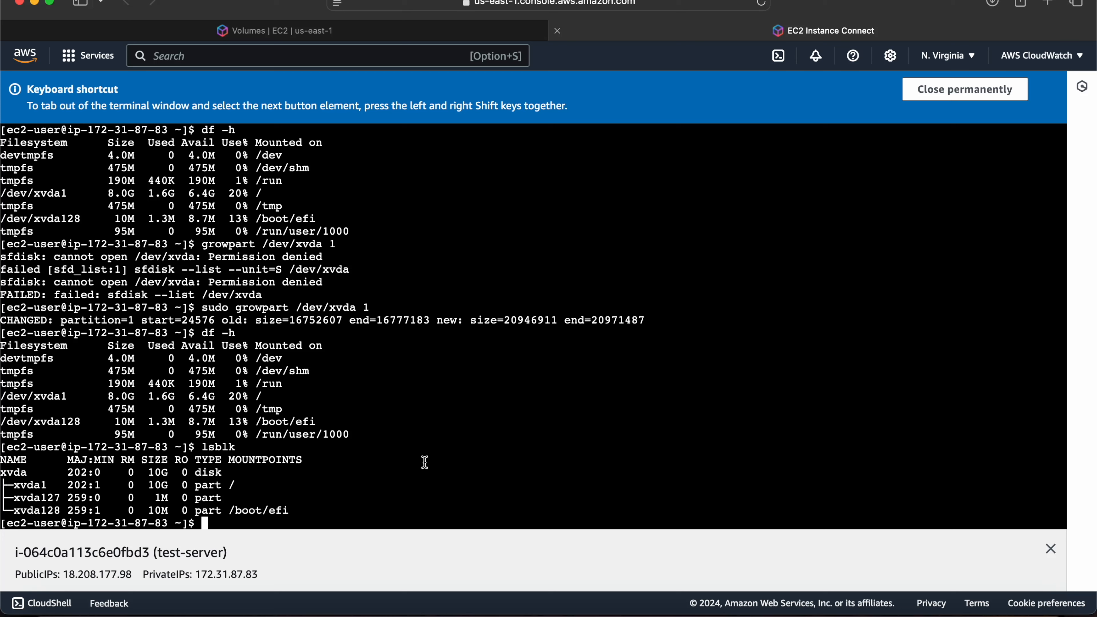
# Grow the root XFS filesystem by running sudo xfs_growfs /dev/xvda1.
pyautogui.write('xfs')
pyautogui.press('BackSpace')
pyautogui.press('BackSpace')
pyautogui.press('BackSpace')
pyautogui.write('sudo xfs-growfs /dev/xvda')
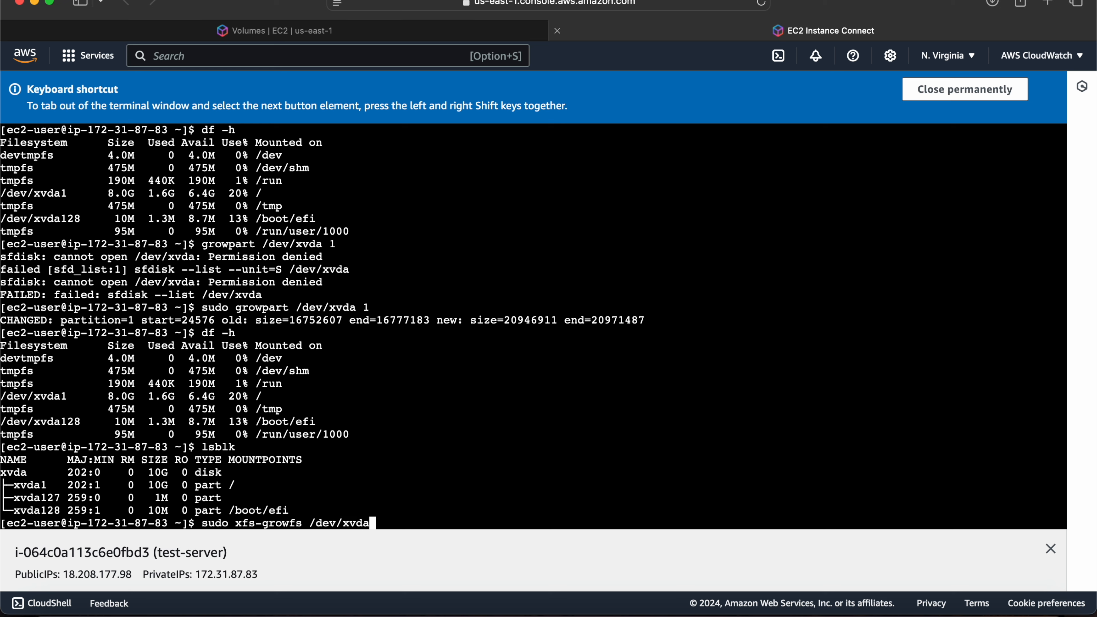
pyautogui.write('`')
pyautogui.press('Left')
pyautogui.press('Left')
pyautogui.press('Left')
pyautogui.press('Left')
pyautogui.press('Left')
pyautogui.press('Left')
pyautogui.press('Left')
pyautogui.press('Left')
pyautogui.press('Left')
pyautogui.press('Left')
pyautogui.press('Left')
pyautogui.press('Left')
pyautogui.press('Left')
pyautogui.press('Left')
pyautogui.press('Left')
pyautogui.press('Left')
pyautogui.press('Left')
pyautogui.press('Left')
pyautogui.press('Delete')
pyautogui.write('_')
pyautogui.press('Return')
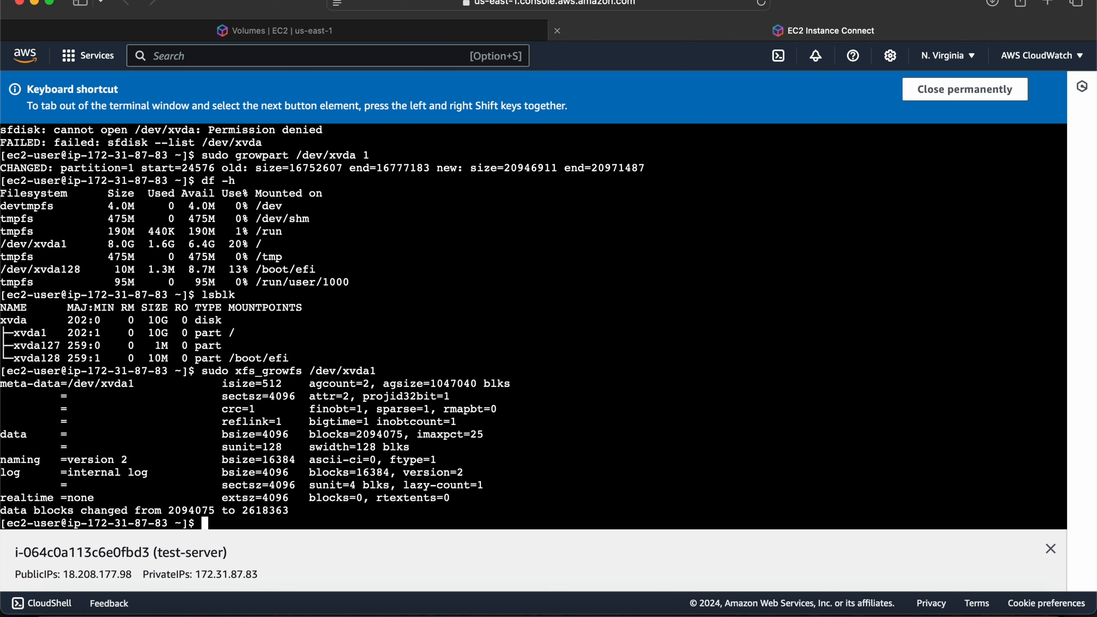
# Highlight the line about changed data blocks in the xfs_growfs output.
pyautogui.press('Up')
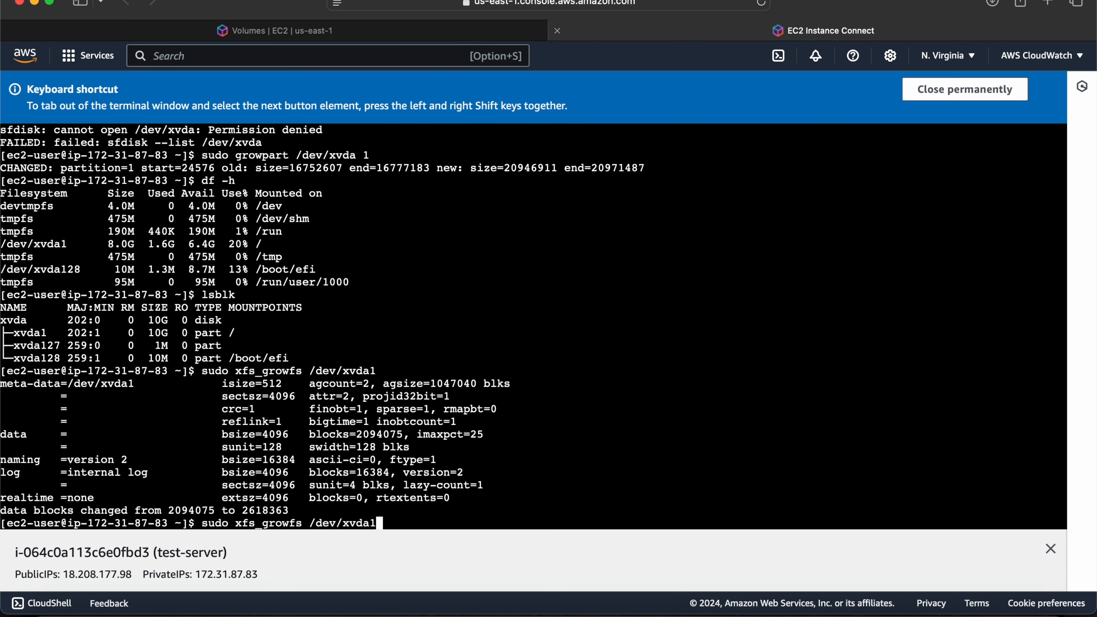
pyautogui.moveTo(11, 513); pyautogui.dragTo(258, 514)
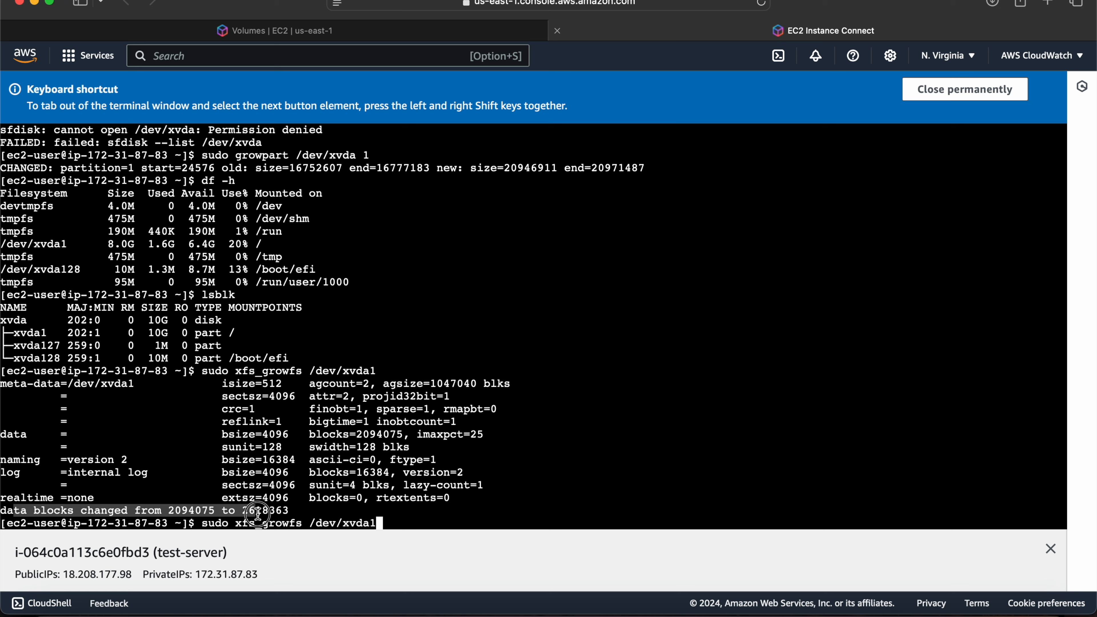
pyautogui.click(466, 515)
# Check the filesystem usage with df -h and highlight the /dev/xvda1 row.
pyautogui.press('Up')
pyautogui.press('Up')
pyautogui.press('Up')
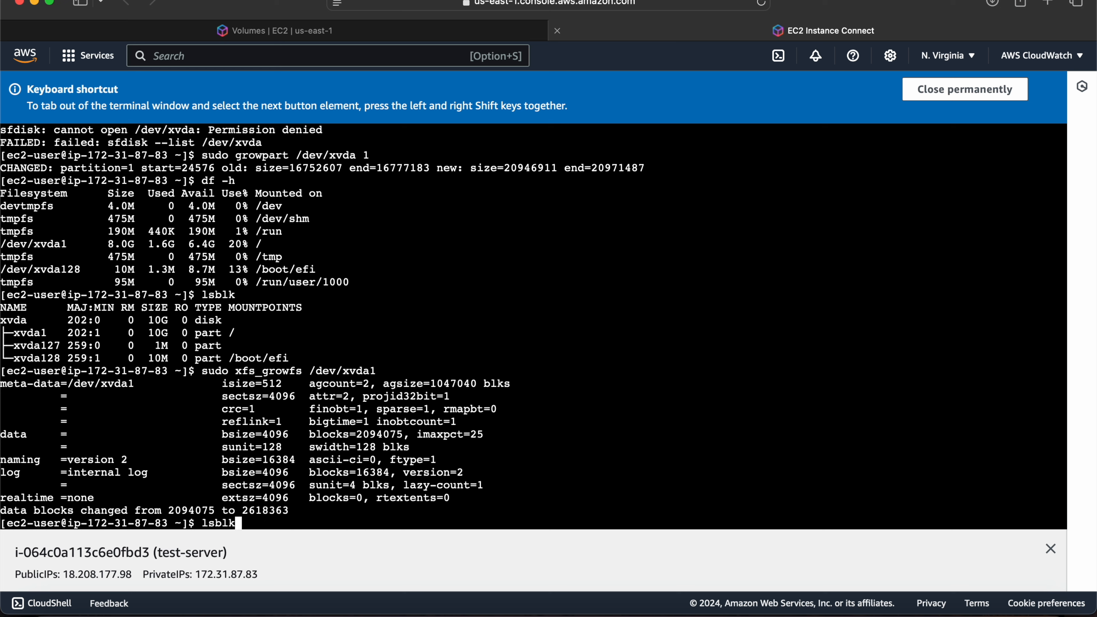
pyautogui.press('Down')
pyautogui.press('Return')
pyautogui.moveTo(268, 473); pyautogui.dragTo(2, 474)
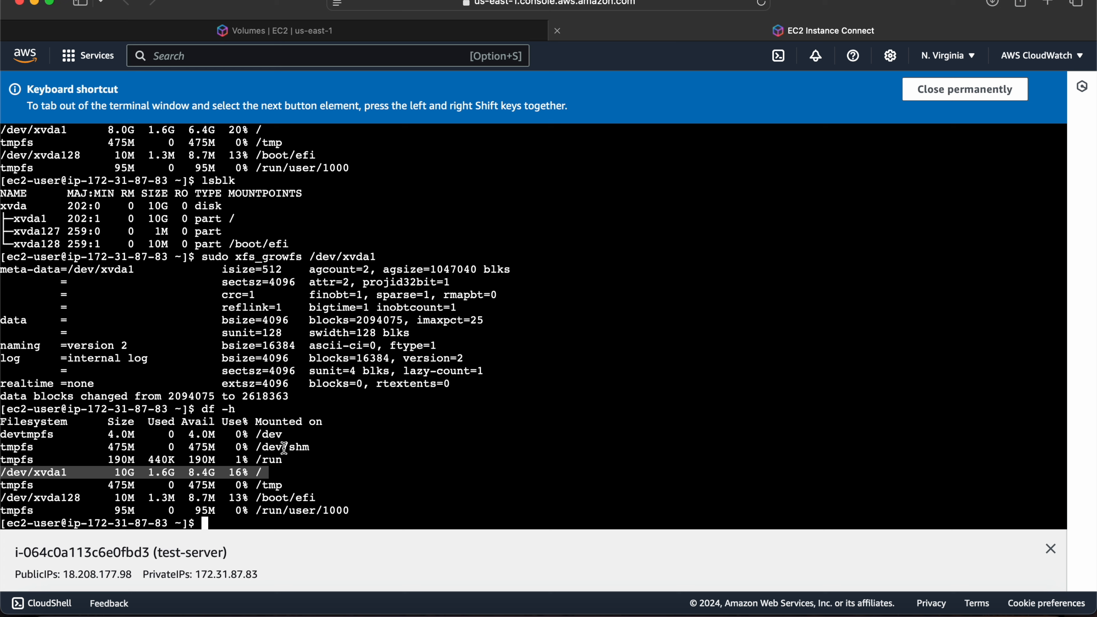
pyautogui.click(438, 446)
pyautogui.write('grow')
pyautogui.press('BackSpace')
pyautogui.write('part and')
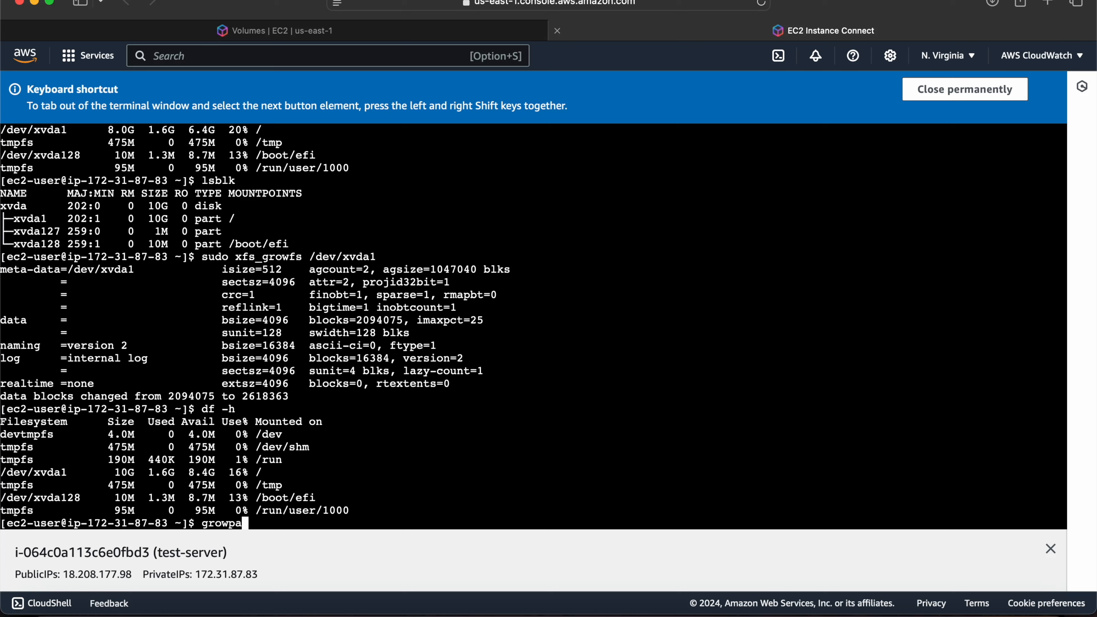
pyautogui.press('BackSpace')
pyautogui.press('BackSpace')
pyautogui.press('BackSpace')
pyautogui.press('BackSpace')
pyautogui.press('BackSpace')
pyautogui.press('BackSpace')
pyautogui.press('BackSpace')
pyautogui.press('BackSpace')
pyautogui.write('art and xfs_growfs')
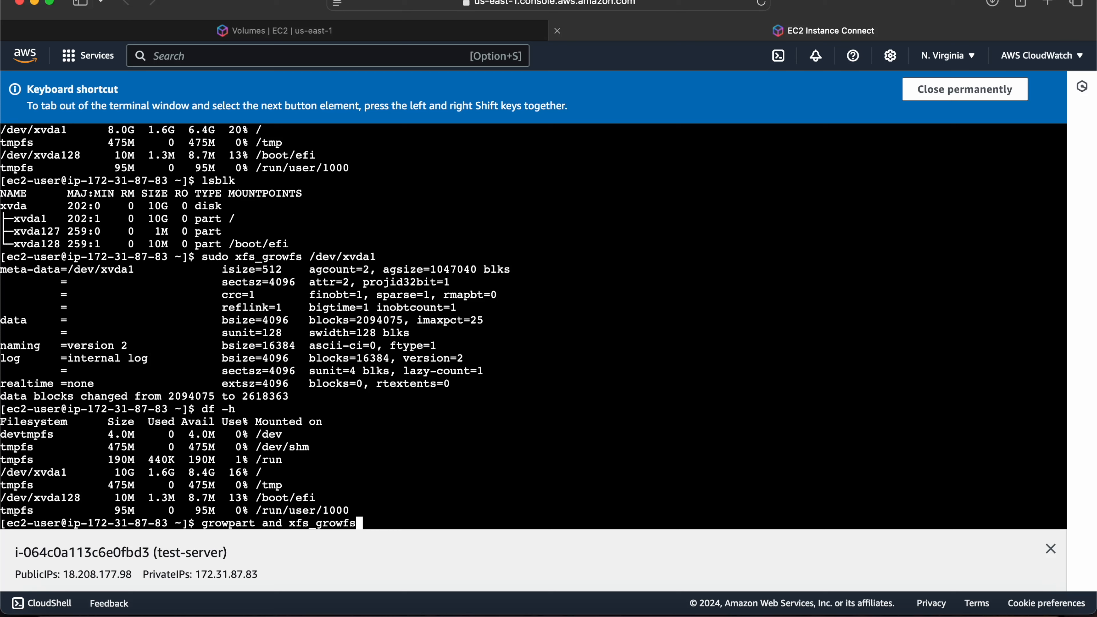
pyautogui.press('BackSpace')
pyautogui.press('BackSpace')
pyautogui.press('BackSpace')
pyautogui.press('BackSpace')
pyautogui.press('BackSpace')
pyautogui.press('BackSpace')
pyautogui.press('BackSpace')
pyautogui.press('BackSpace')
pyautogui.press('BackSpace')
pyautogui.press('BackSpace')
pyautogui.press('BackSpace')
pyautogui.press('BackSpace')
pyautogui.press('BackSpace')
pyautogui.press('BackSpace')
pyautogui.press('BackSpace')
pyautogui.press('BackSpace')
pyautogui.press('BackSpace')
pyautogui.press('BackSpace')
pyautogui.press('BackSpace')
pyautogui.press('BackSpace')
pyautogui.press('BackSpace')
pyautogui.press('BackSpace')
pyautogui.press('BackSpace')
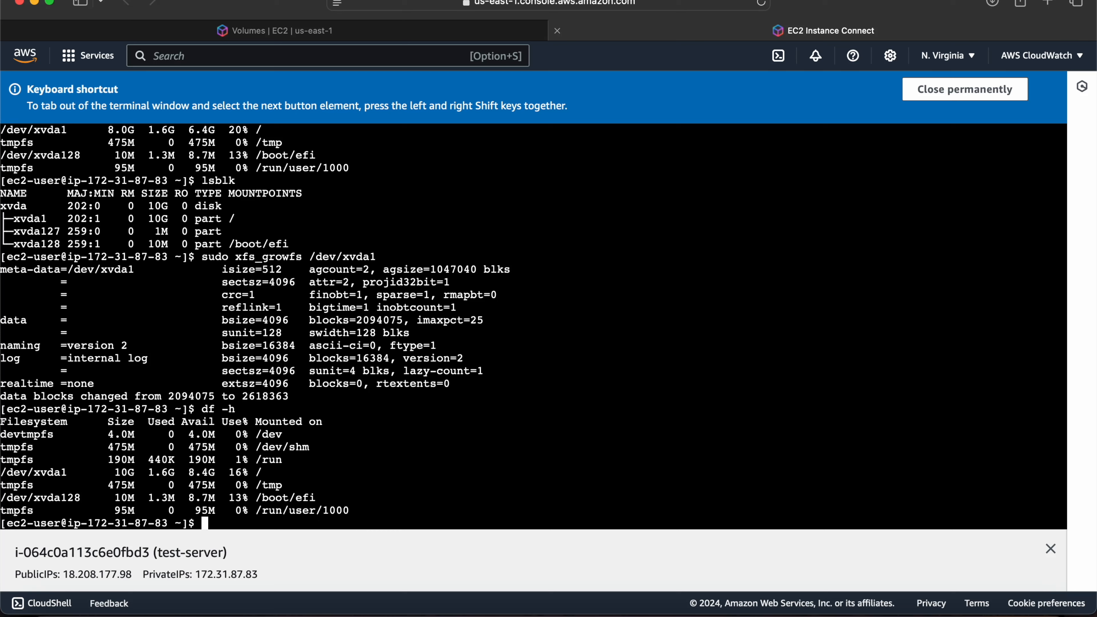
# Create an empty file named txt in the home directory with the touch command.
pyautogui.scroll(7, 258, 397)
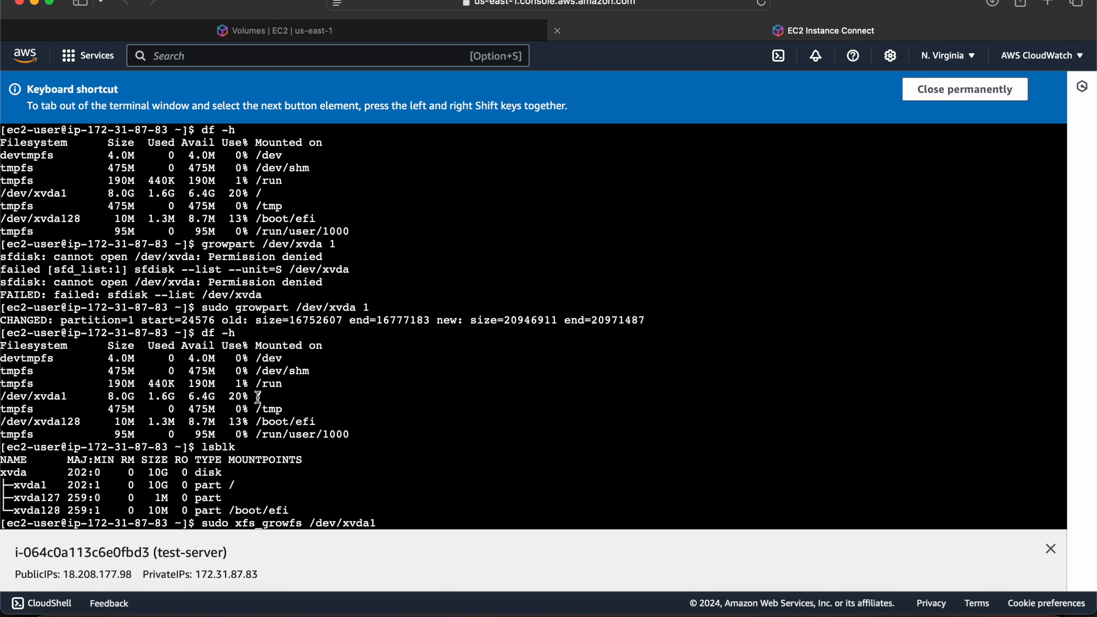
pyautogui.scroll(-7, 379, 405)
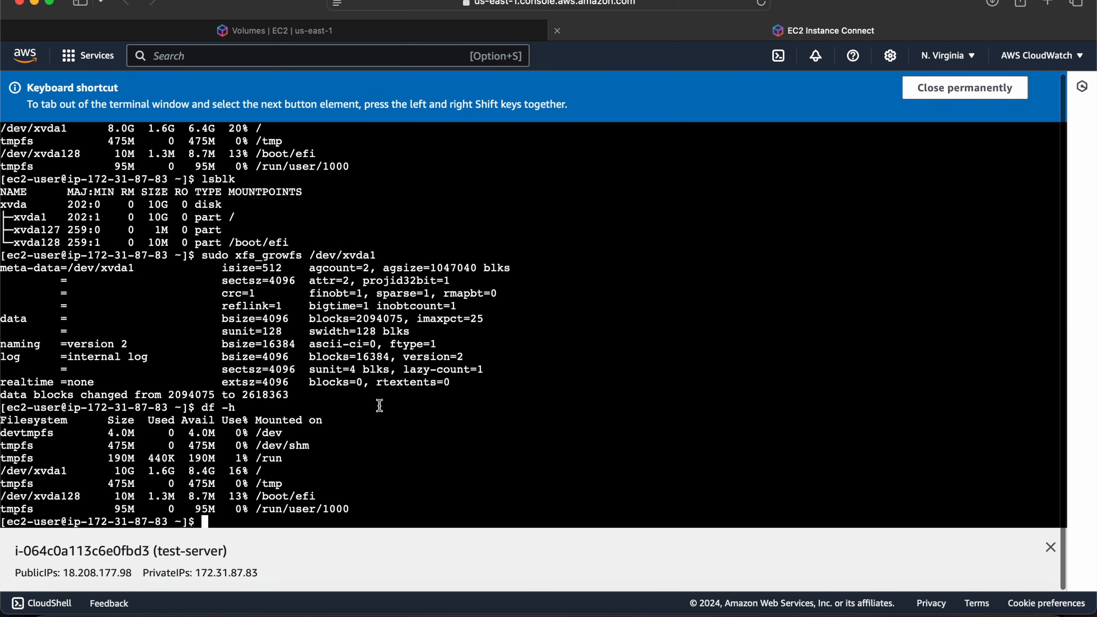
pyautogui.write('touch txt.txt')
pyautogui.press('BackSpace')
pyautogui.press('BackSpace')
pyautogui.press('BackSpace')
pyautogui.press('BackSpace')
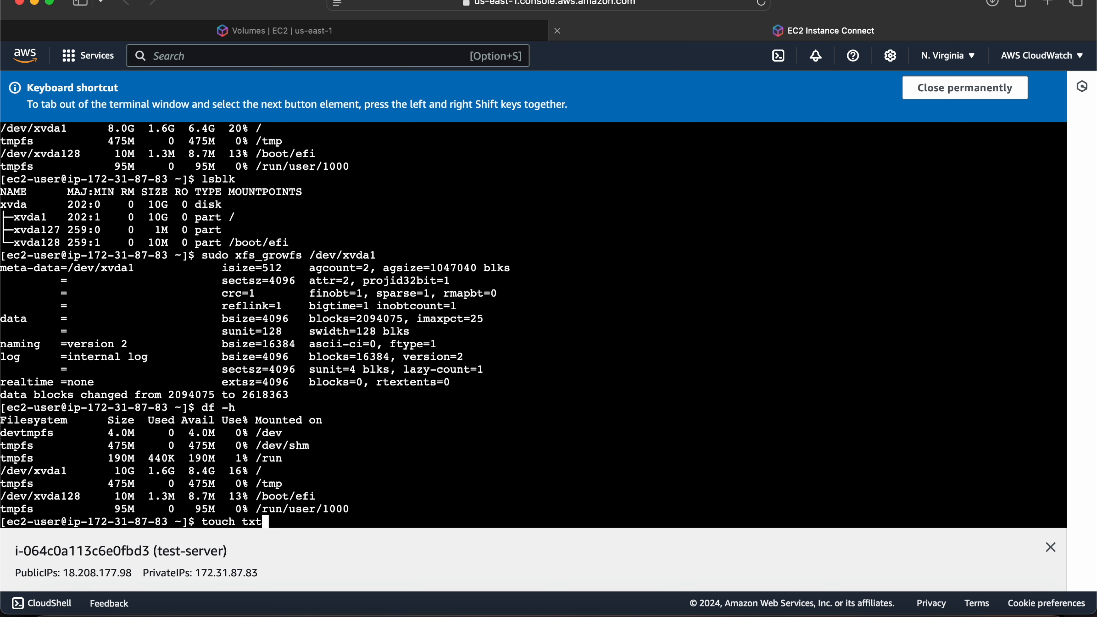
pyautogui.press('Return')
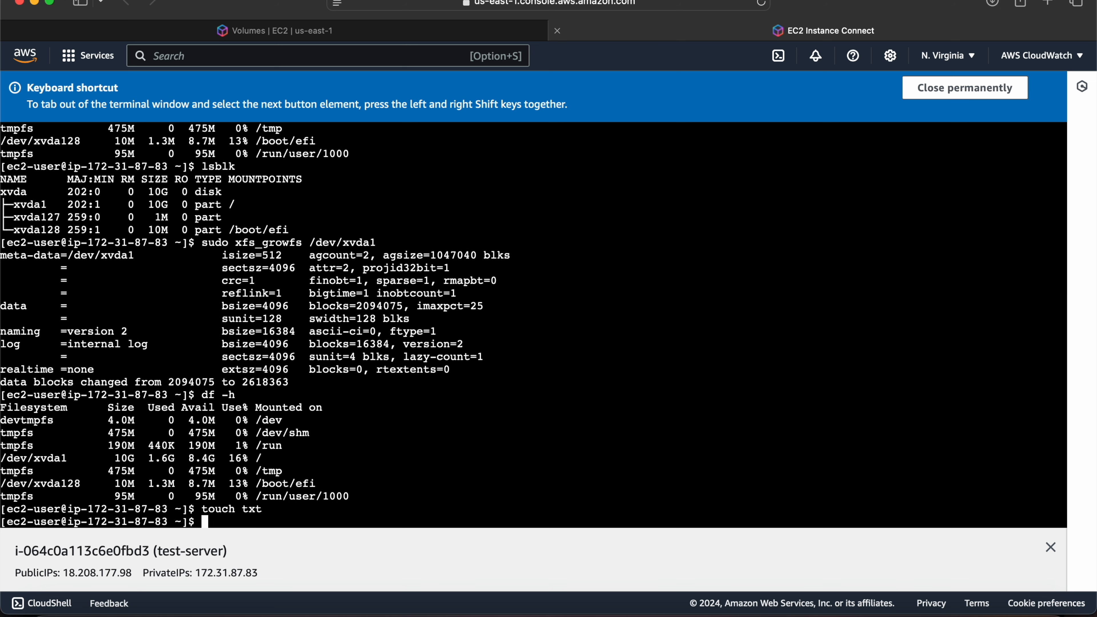
# List the home directory with ls -l and highlight the timestamp and name of the txt file.
pyautogui.write('ls -l')
pyautogui.press('Return')
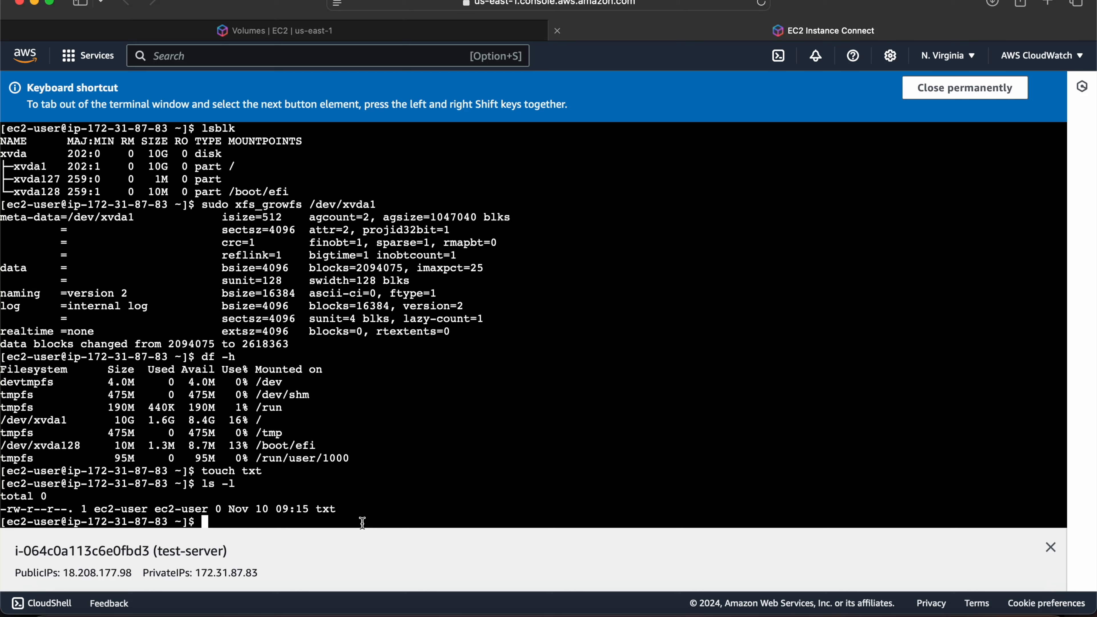
pyautogui.doubleClick(326, 510)
pyautogui.click(385, 511)
pyautogui.moveTo(344, 510); pyautogui.dragTo(247, 511)
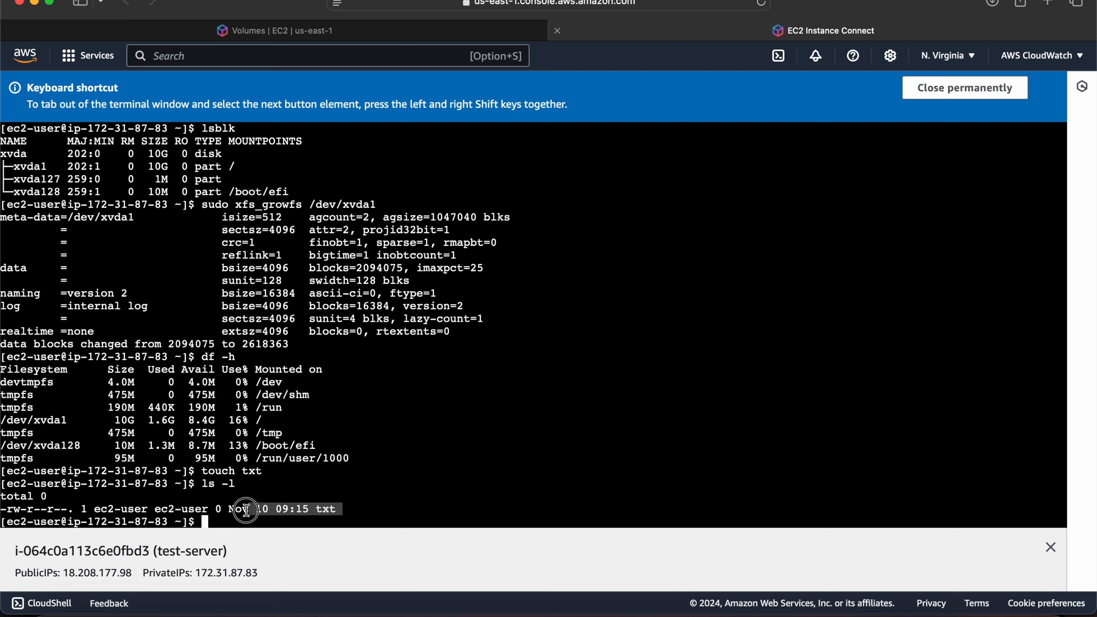
pyautogui.click(443, 504)
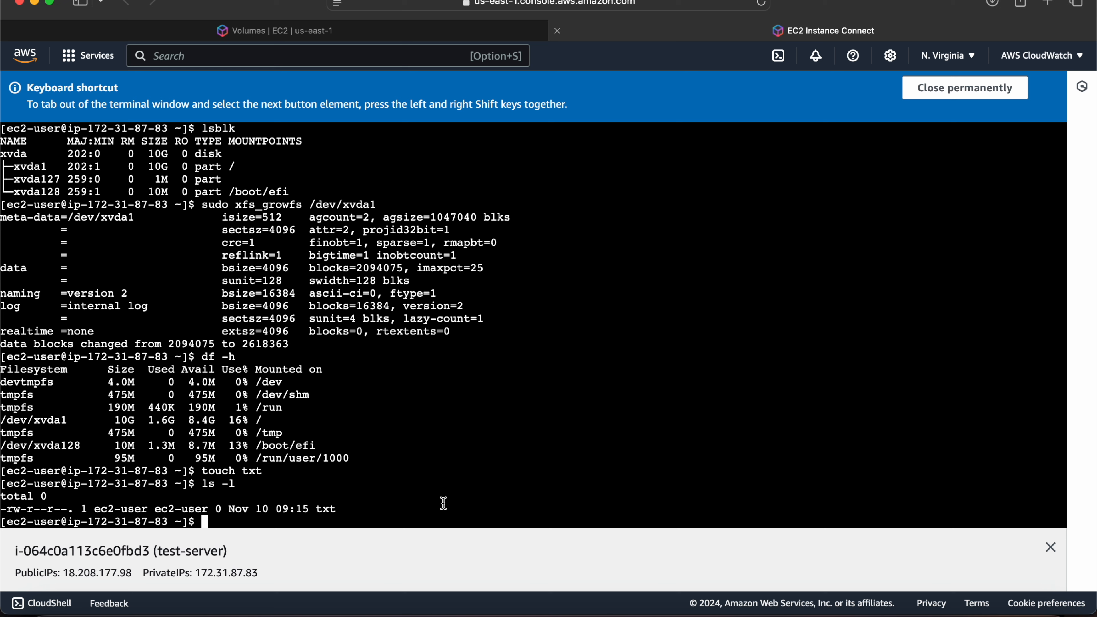
pyautogui.moveTo(277, 511); pyautogui.dragTo(341, 503)
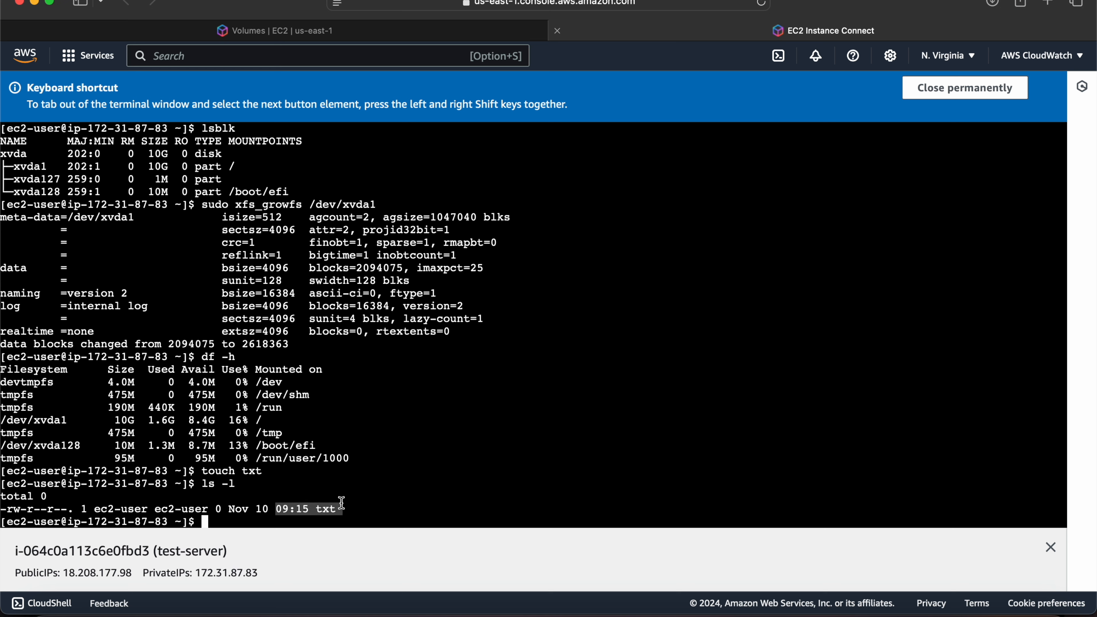
pyautogui.click(195, 393)
pyautogui.click(185, 347)
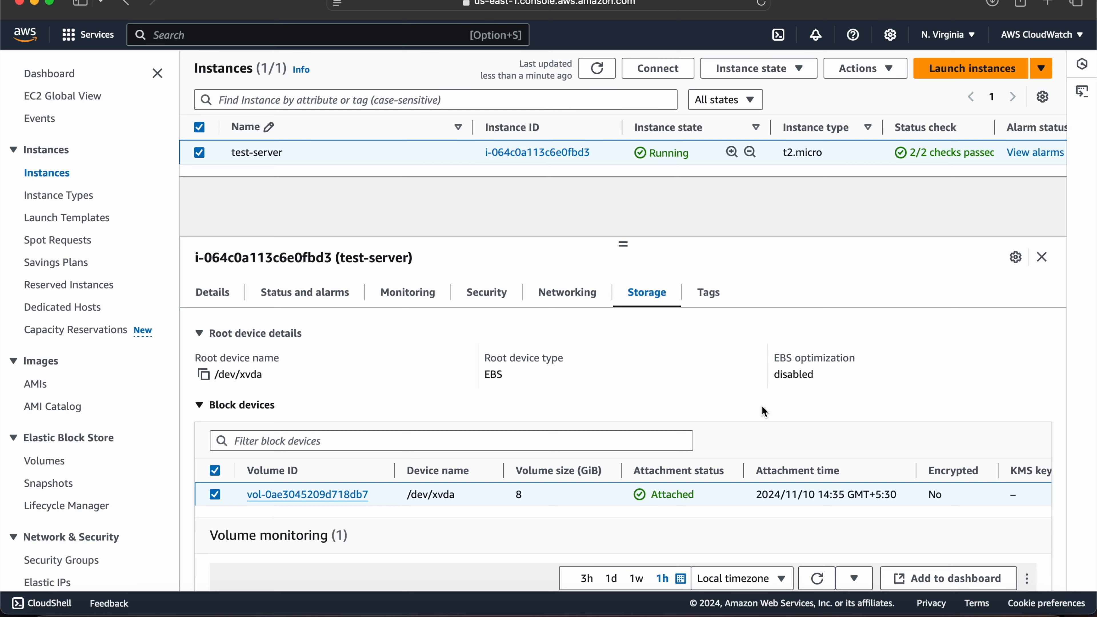
# Terminate the EC2 instance test-server and confirm its deletion.
pyautogui.click(760, 68)
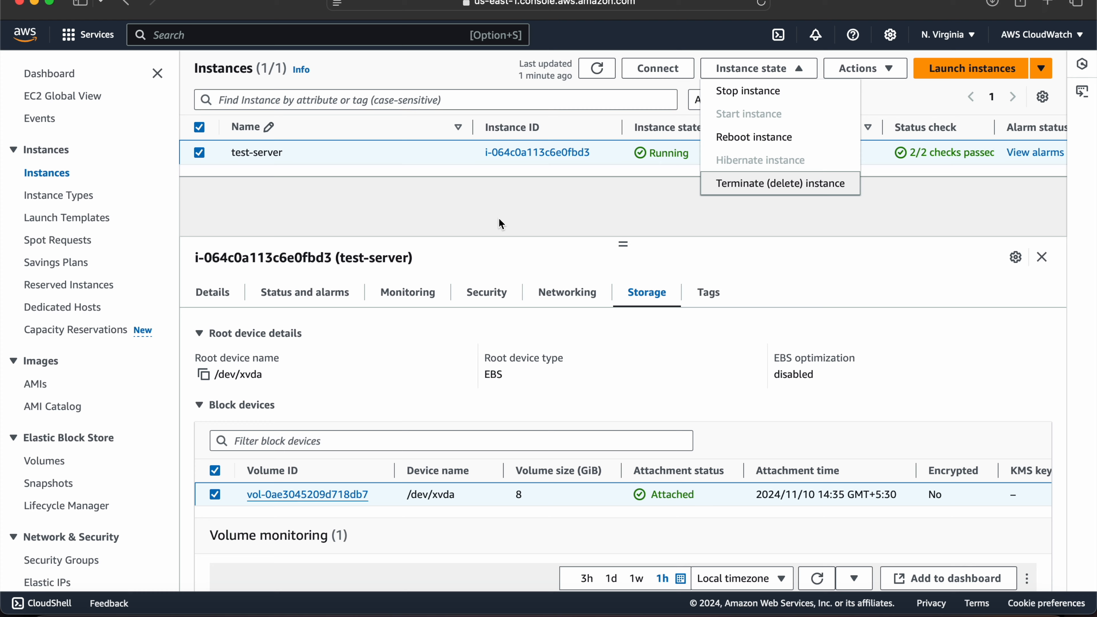
pyautogui.click(818, 192)
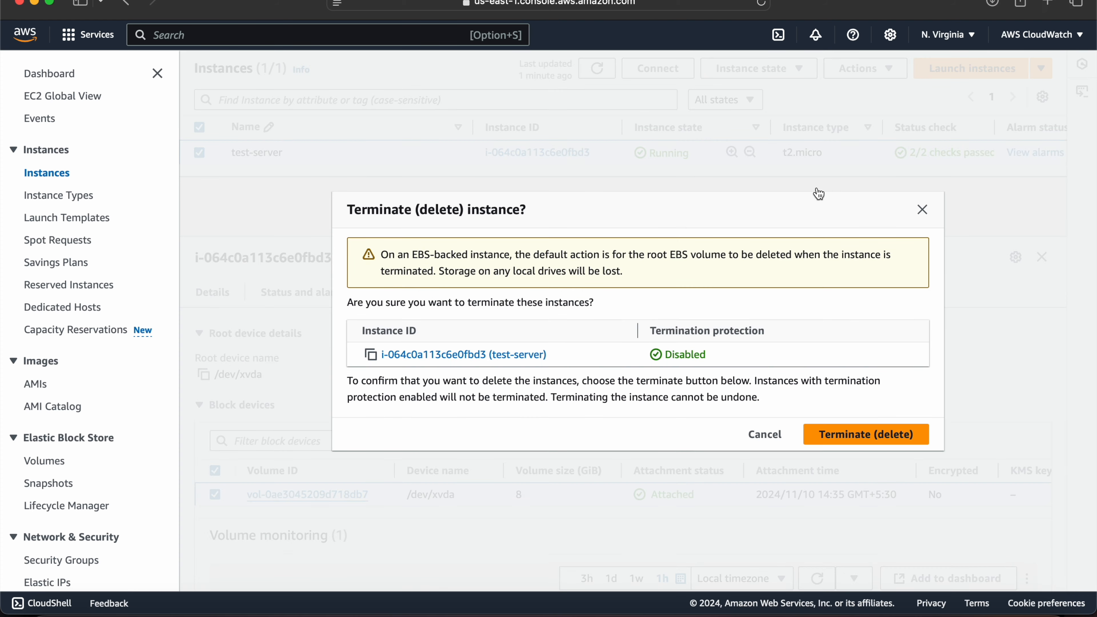
pyautogui.click(881, 434)
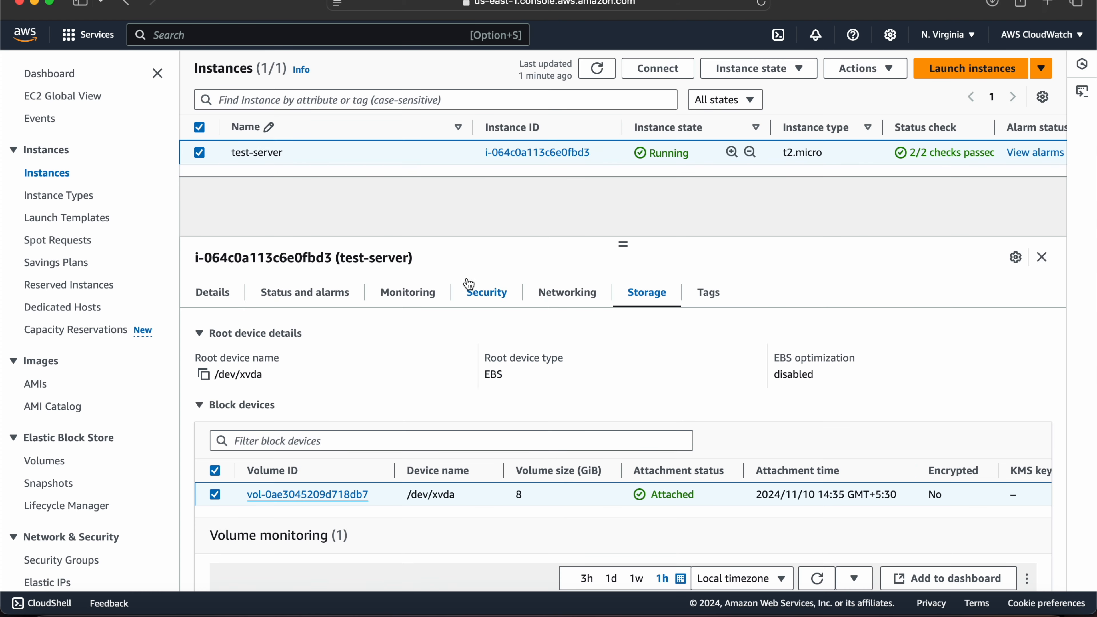